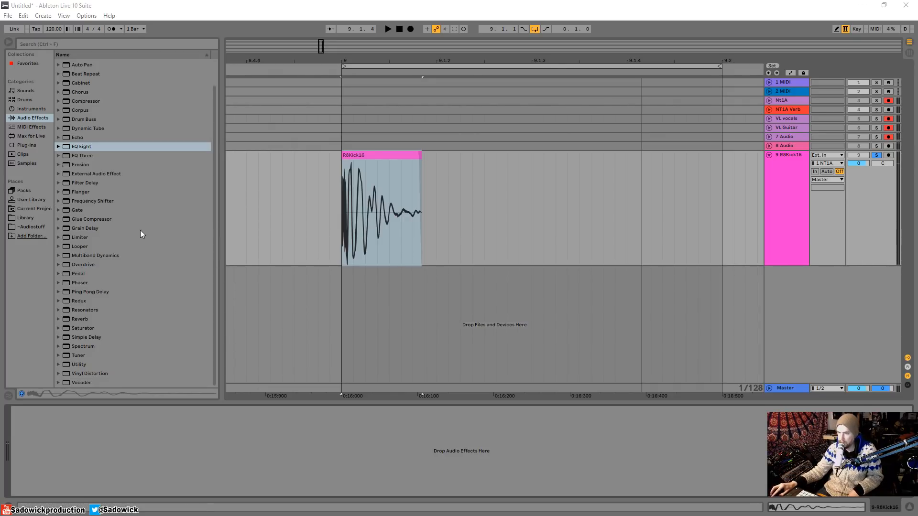
# Show the Roland R-8 sample folder in the library and audition the R8Kick16 clip
pyautogui.click(25, 218)
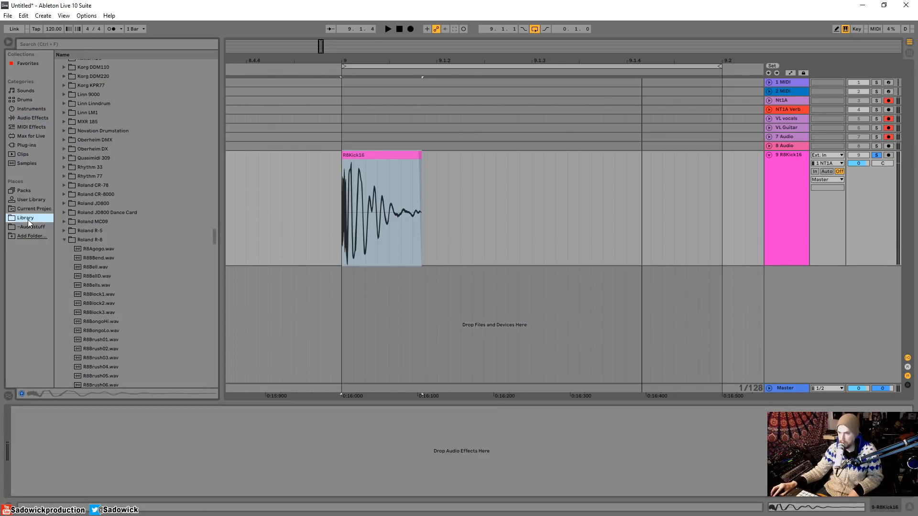
pyautogui.click(96, 240)
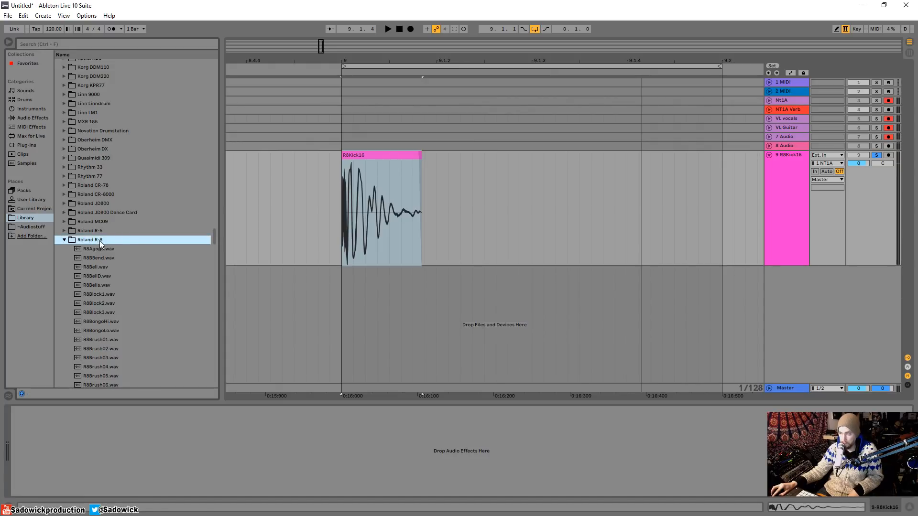
pyautogui.click(406, 170)
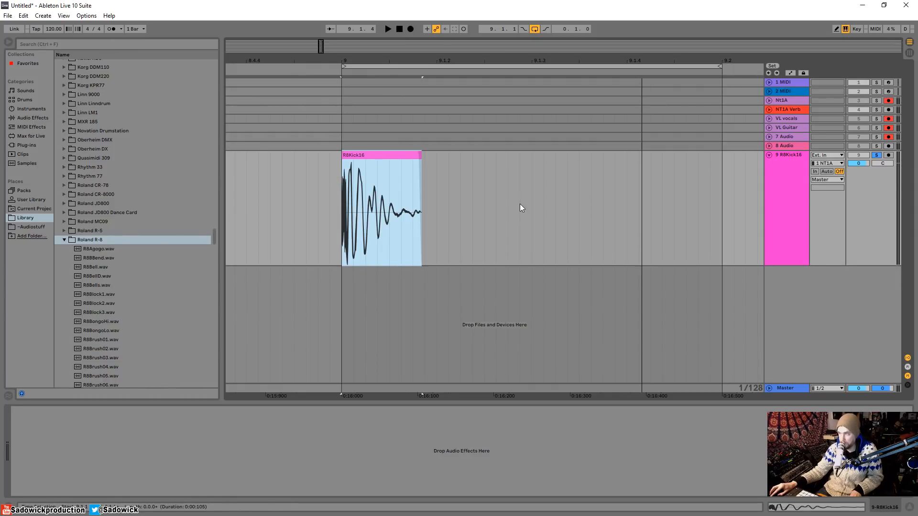
pyautogui.press('space')
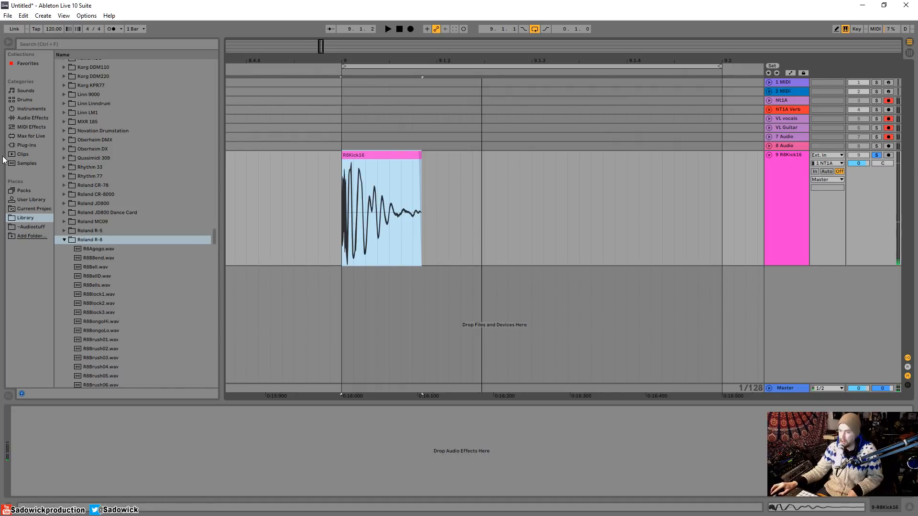
# Add EQ Eight to the R8Kick16 track and enable band 8 as a high cut at about 4.08 kHz
pyautogui.click(32, 118)
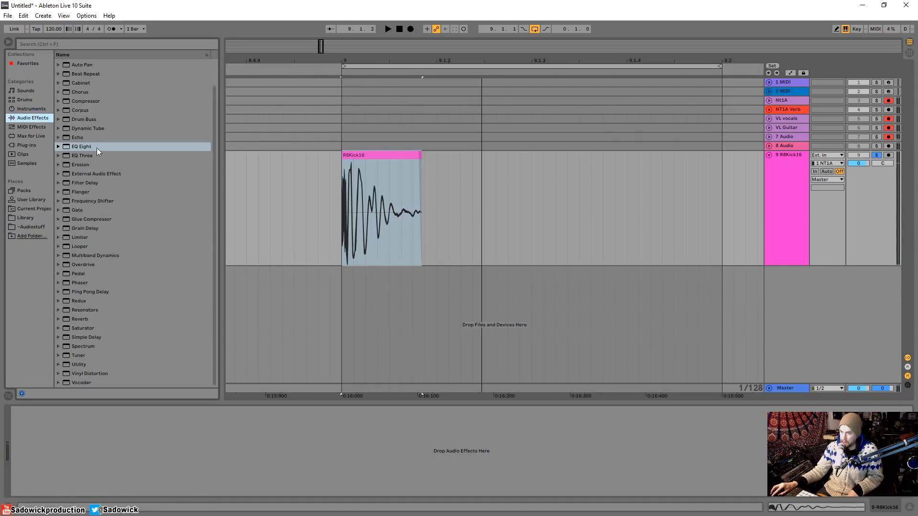
pyautogui.moveTo(76, 147); pyautogui.dragTo(369, 212)
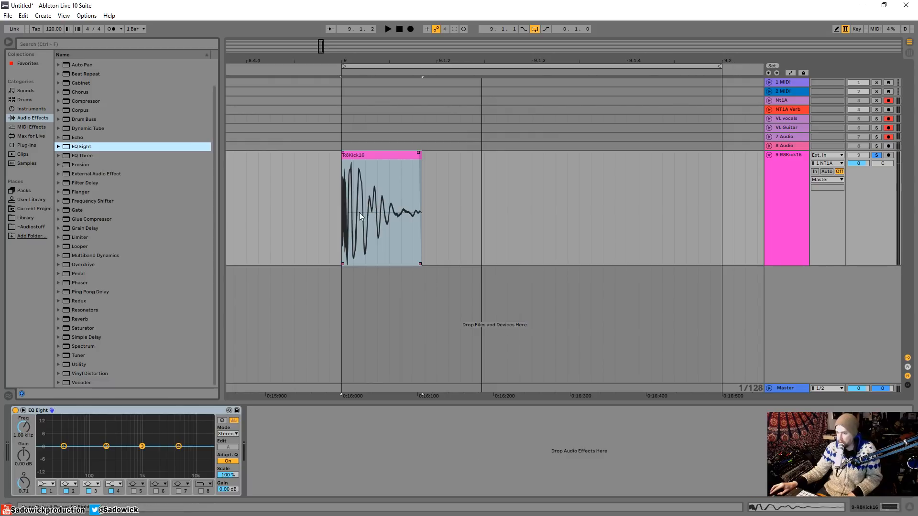
pyautogui.click(201, 490)
pyautogui.moveTo(207, 455); pyautogui.dragTo(175, 455)
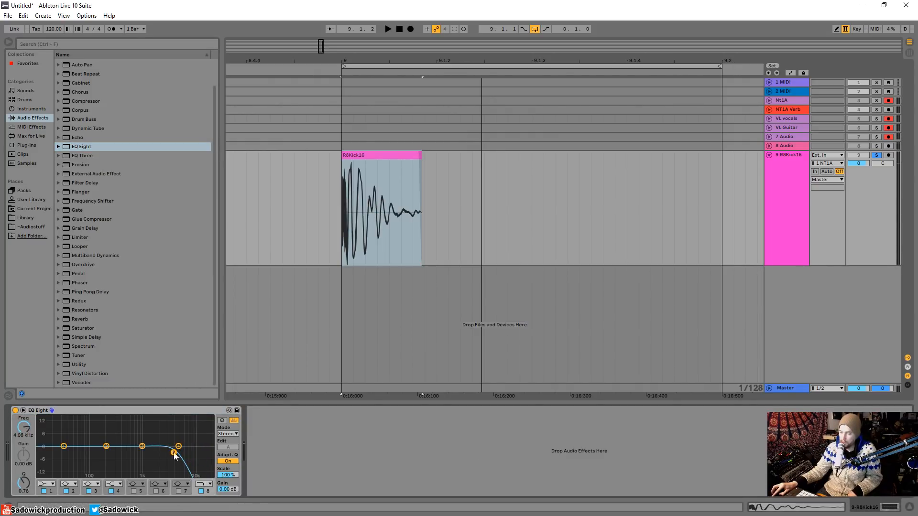
# Change EQ Eight's band 1 to a low-cut filter and move its cutoff to a lower frequency
pyautogui.click(63, 447)
pyautogui.click(46, 483)
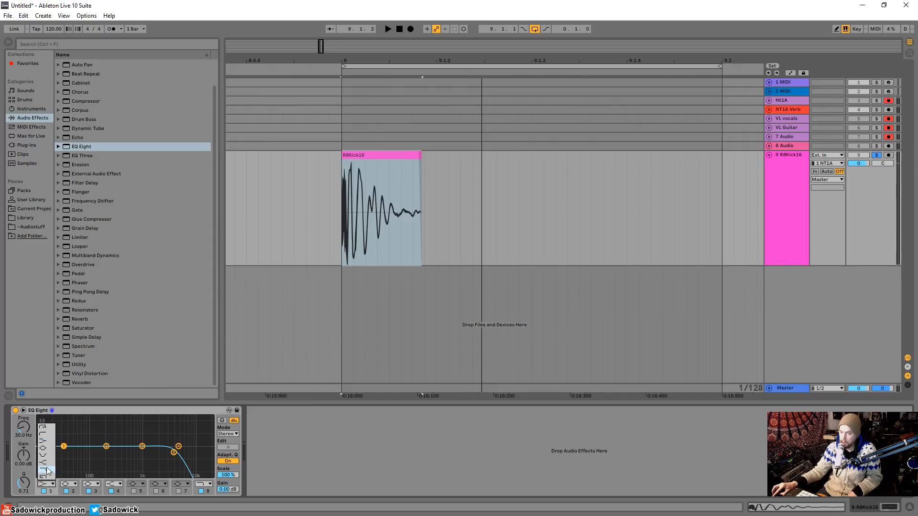
pyautogui.click(43, 433)
pyautogui.moveTo(64, 447)
pyautogui.mouseDown()
pyautogui.moveTo(47, 448)
pyautogui.moveTo(54, 454)
pyautogui.mouseUp()
# Switch EQ Eight's band 8 to the steeper high cut, set it to about 550 Hz, and audition the kick
pyautogui.moveTo(173, 452); pyautogui.dragTo(153, 453)
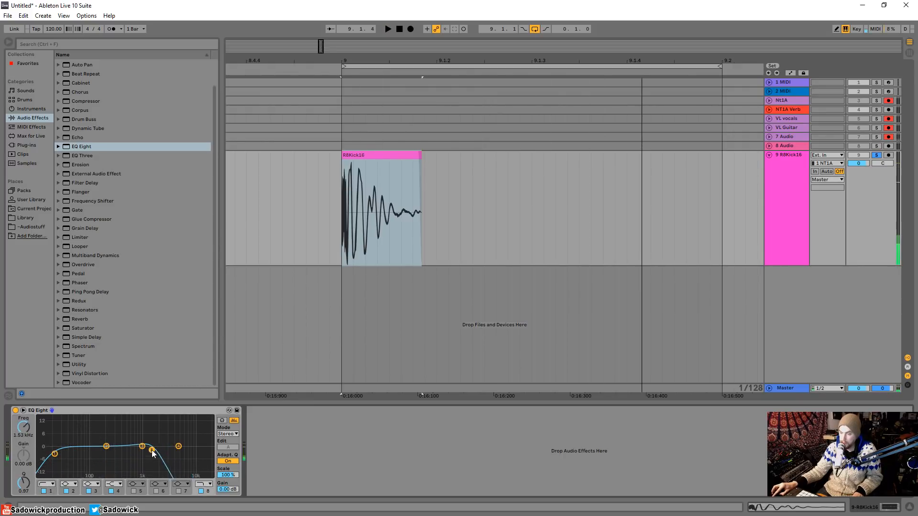
pyautogui.click(200, 483)
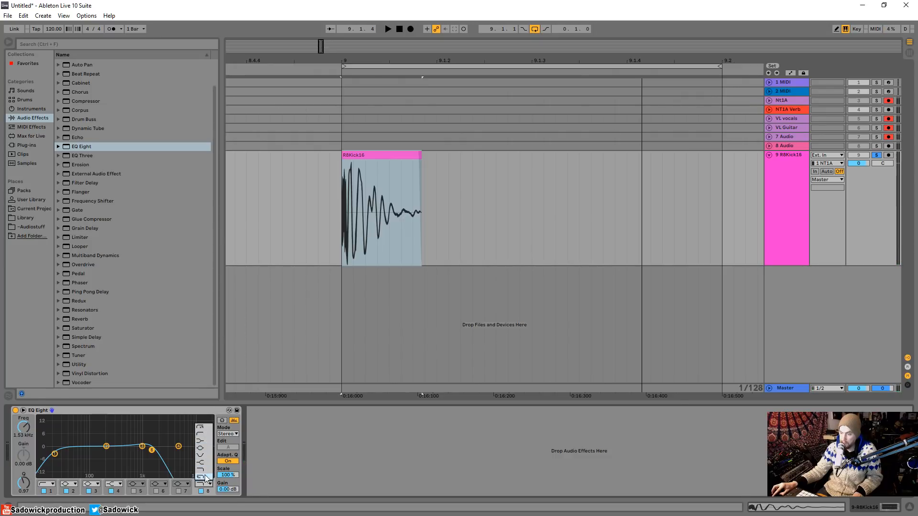
pyautogui.click(204, 476)
pyautogui.moveTo(151, 450); pyautogui.dragTo(128, 455)
pyautogui.press('space')
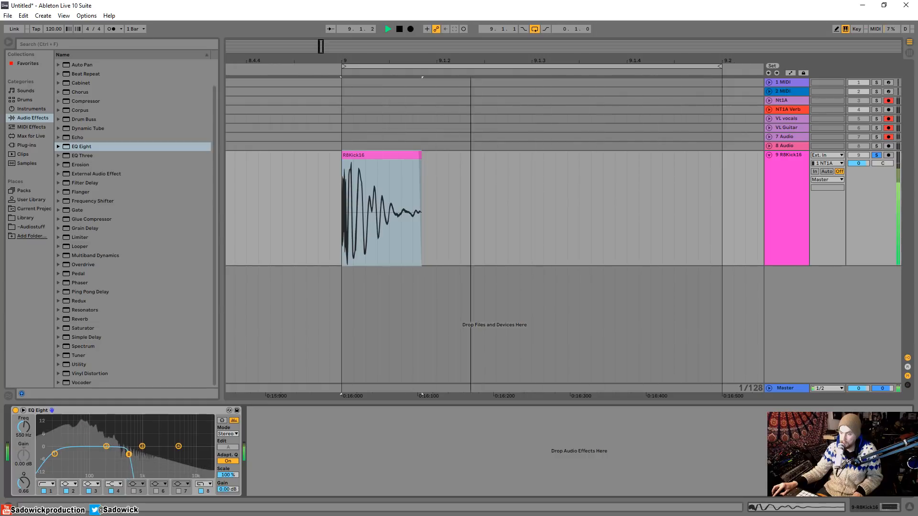
pyautogui.press('space')
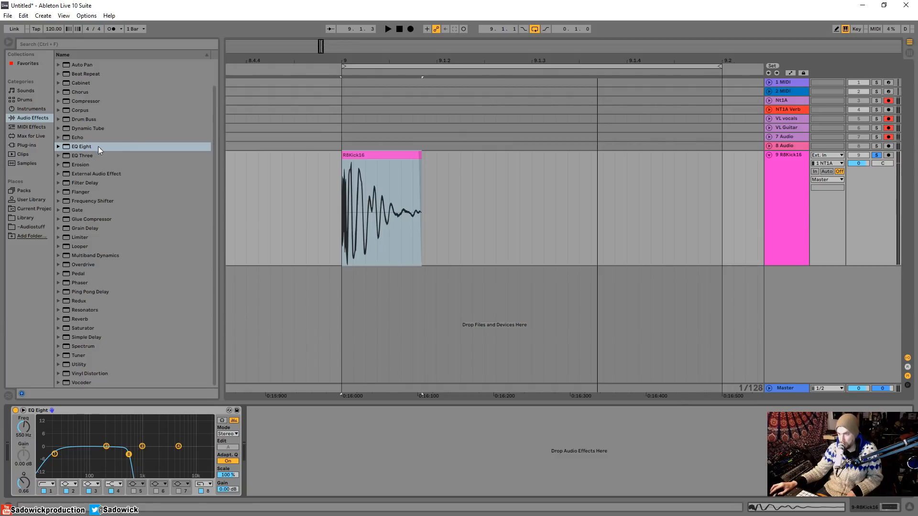
# Add Drum Buss after EQ Eight with Drive at 36%, Crunch at 34% and Boom at 51%
pyautogui.moveTo(84, 117); pyautogui.dragTo(281, 442)
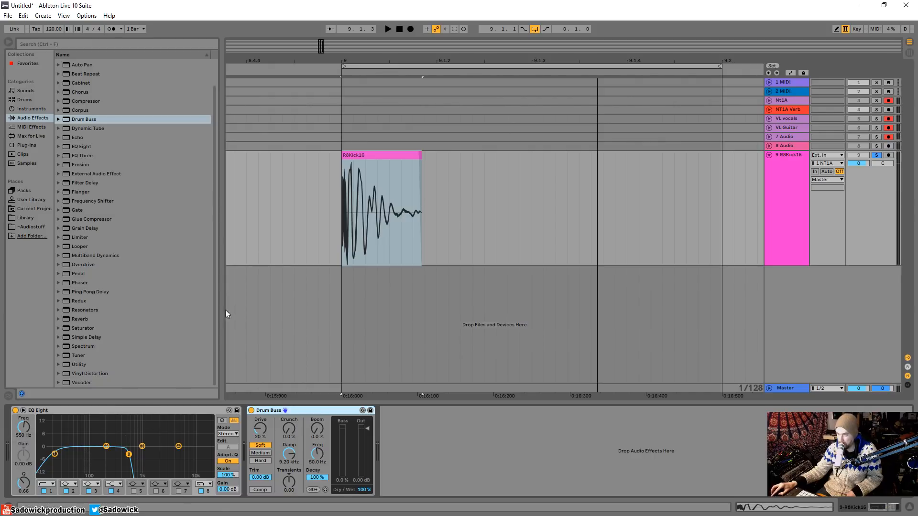
pyautogui.moveTo(351, 60); pyautogui.dragTo(285, 202)
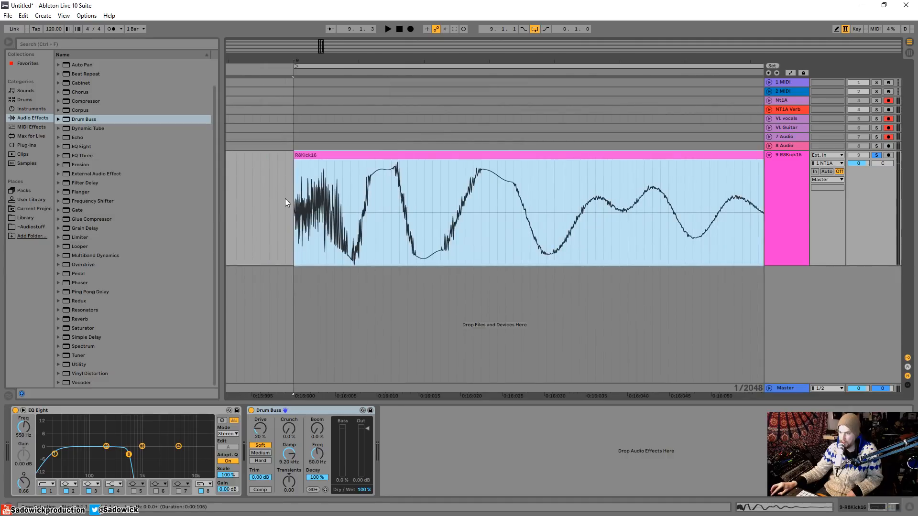
pyautogui.moveTo(344, 58); pyautogui.dragTo(278, 19)
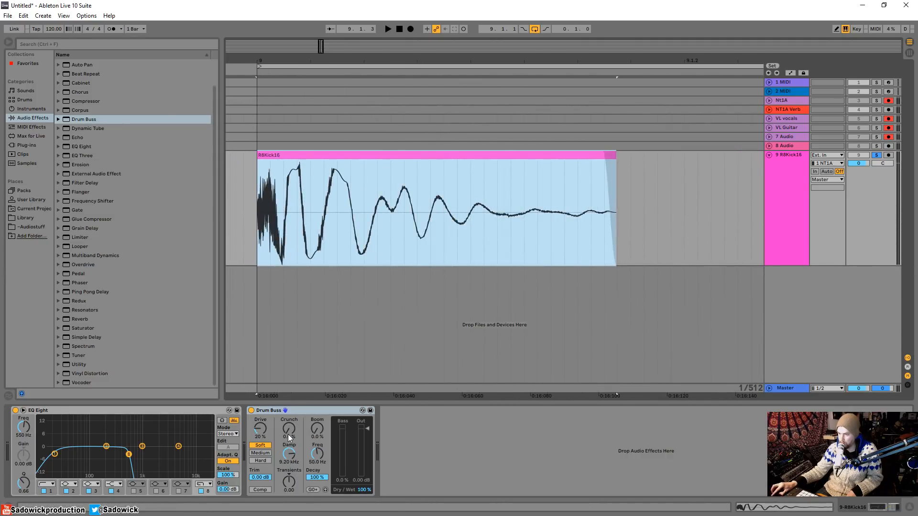
pyautogui.moveTo(252, 430); pyautogui.dragTo(315, 433)
# Audition the kick through Drum Buss and lower EQ Eight's high cut to about 464 Hz
pyautogui.press('space')
pyautogui.press('space')
pyautogui.moveTo(128, 458)
pyautogui.mouseDown()
pyautogui.moveTo(156, 467)
pyautogui.moveTo(125, 455)
pyautogui.mouseUp()
pyautogui.press('space')
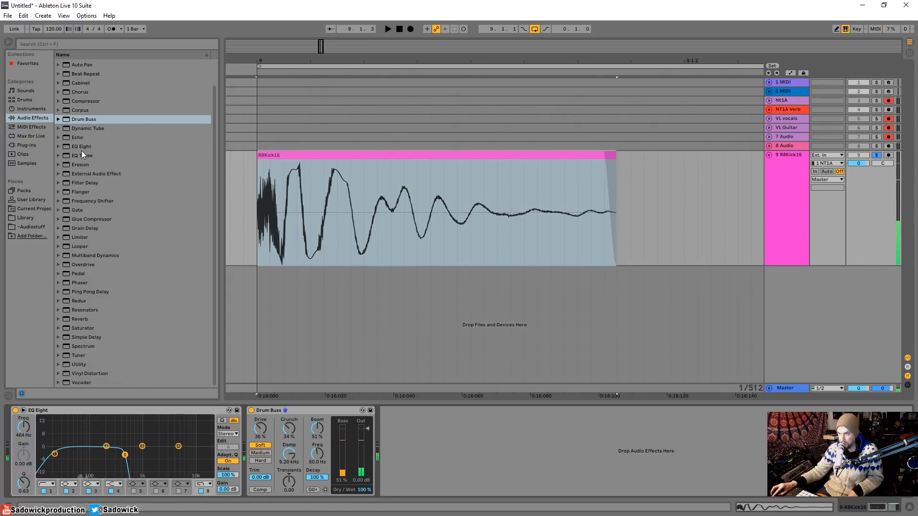
# Add a second EQ Eight after Drum Buss, fold the earlier devices, and cut the low mids and mids, with a slight reduction at about 4.84 kHz
pyautogui.moveTo(81, 146); pyautogui.dragTo(420, 459)
pyautogui.doubleClick(139, 410)
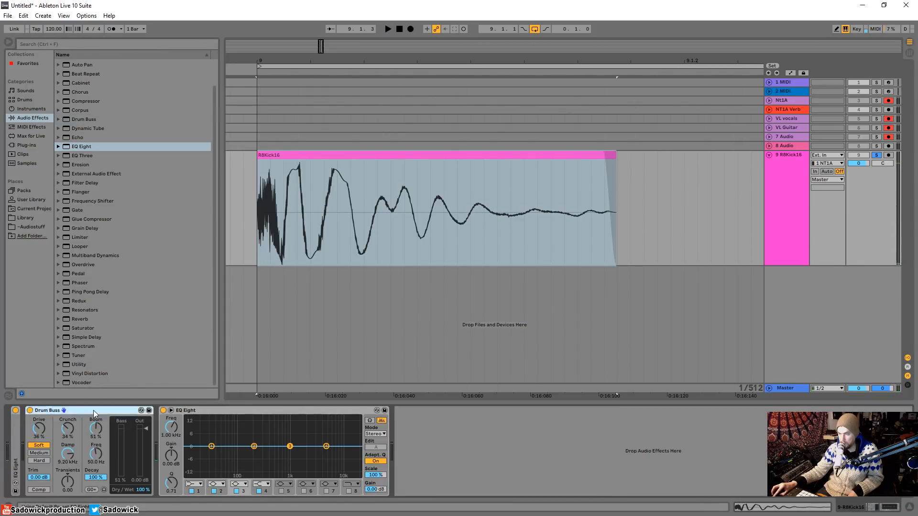
pyautogui.doubleClick(72, 410)
pyautogui.moveTo(128, 469); pyautogui.dragTo(206, 448)
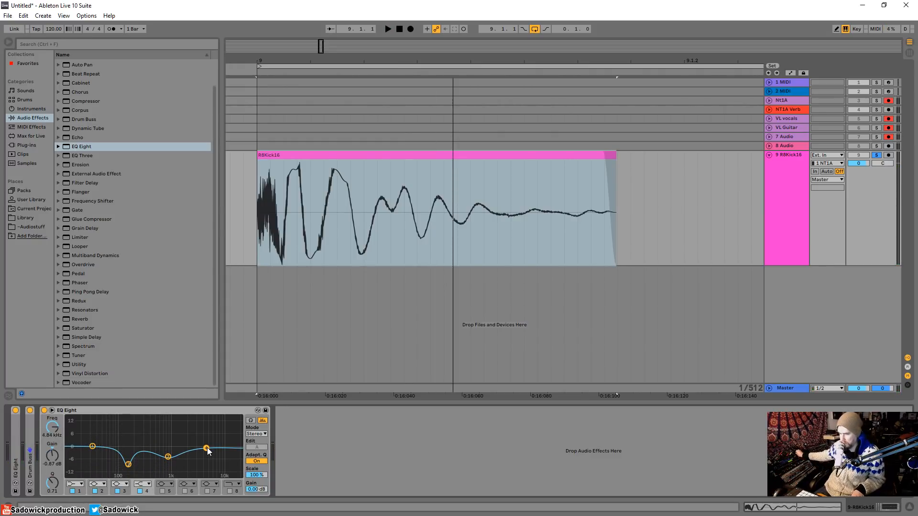
# Move the second EQ Eight's midrange dip to about 758 Hz at -4.59 dB while auditioning the kick
pyautogui.press('space')
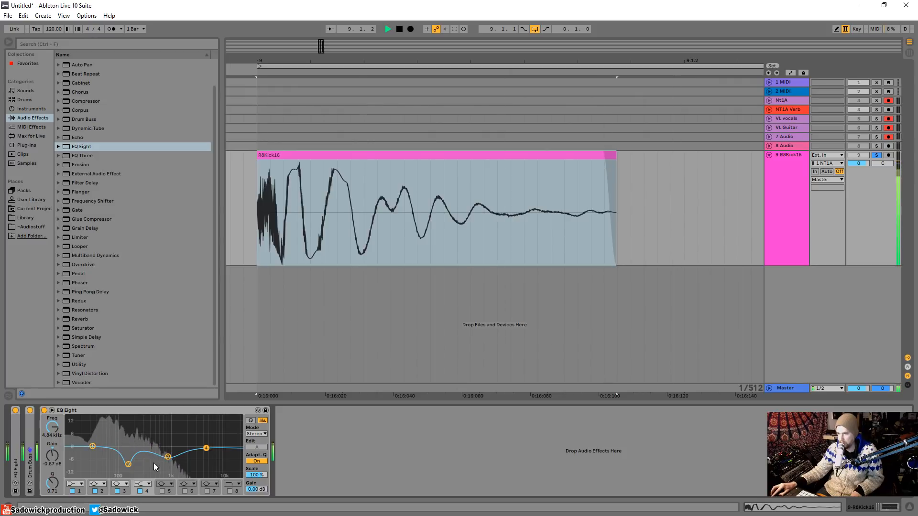
pyautogui.moveTo(167, 457); pyautogui.dragTo(165, 456)
pyautogui.press('space')
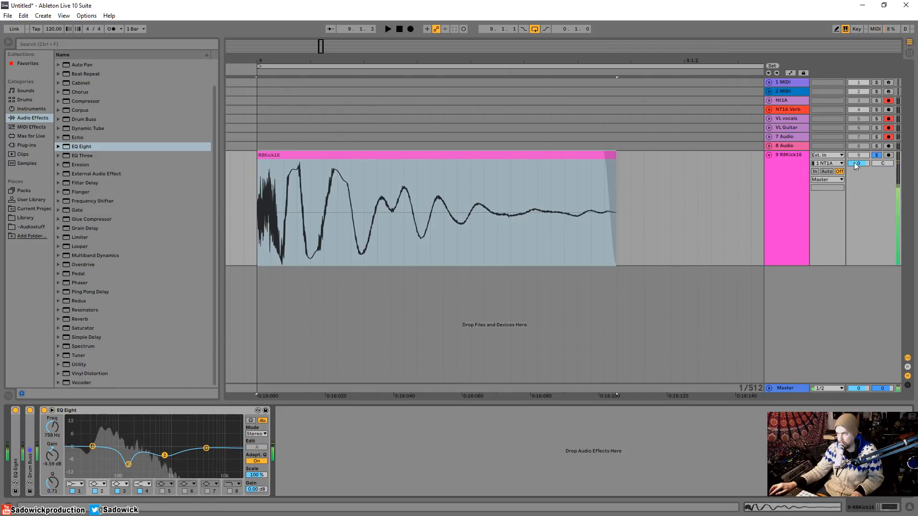
# Lower the R8Kick16 track volume to -3.7 dB and check the level during playback
pyautogui.moveTo(856, 166)
pyautogui.mouseDown()
pyautogui.moveTo(856, 182)
pyautogui.moveTo(860, 154)
pyautogui.mouseUp()
pyautogui.press('space')
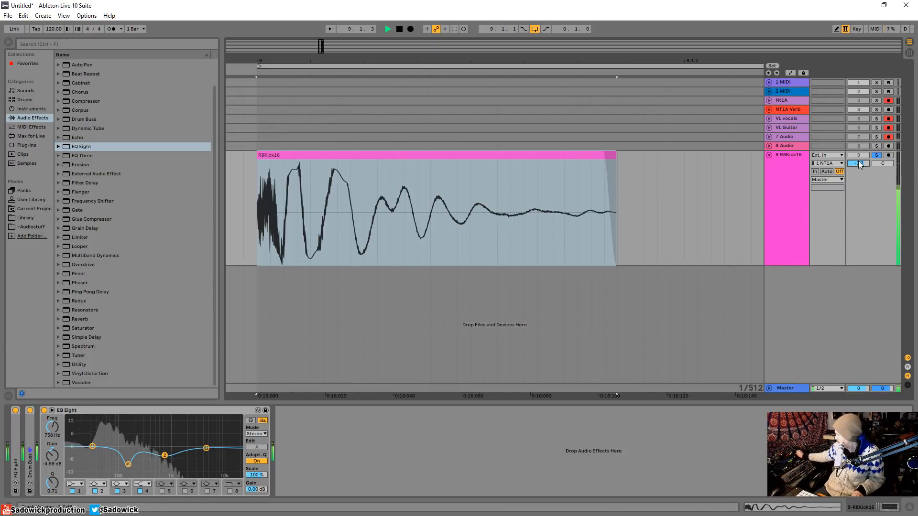
pyautogui.press('space')
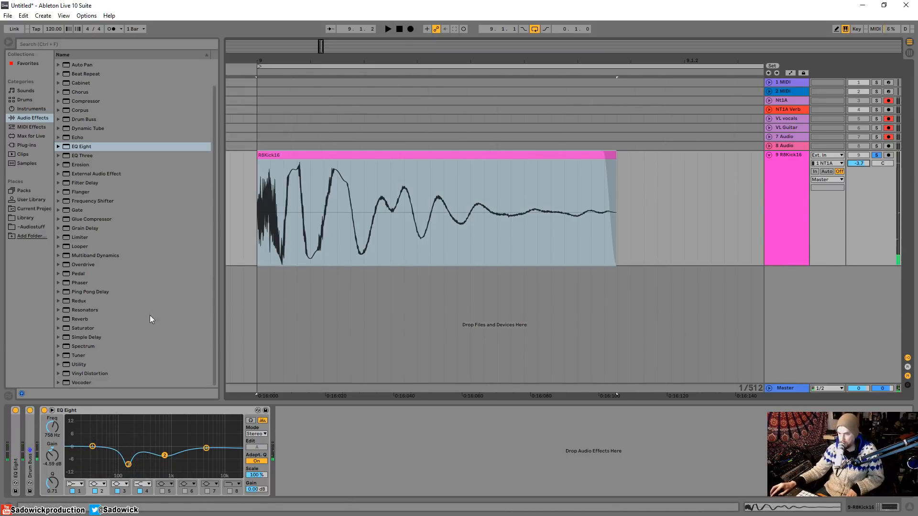
# Add the kHs Bitcrush Beta plug-in after the second EQ Eight instead of Redux
pyautogui.click(79, 301)
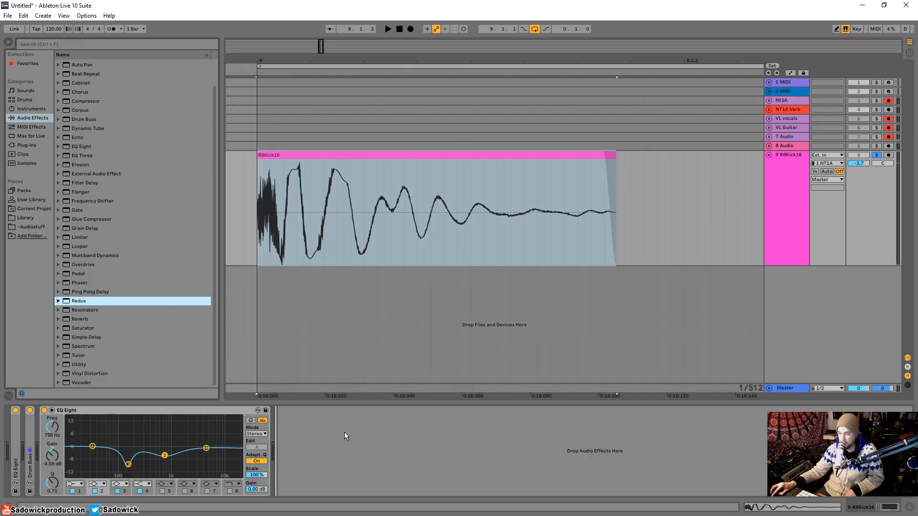
pyautogui.moveTo(344, 432); pyautogui.dragTo(127, 317)
pyautogui.click(24, 145)
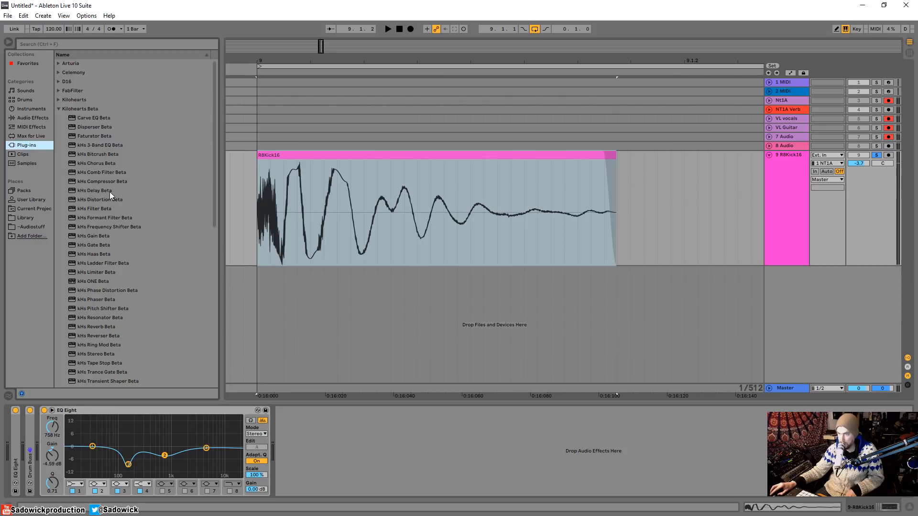
pyautogui.moveTo(93, 153); pyautogui.dragTo(344, 442)
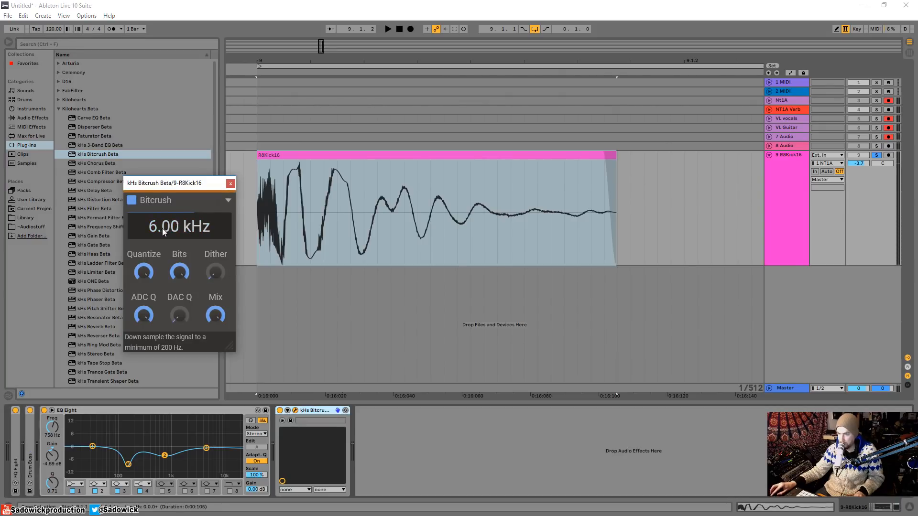
# Set Bitcrush's sample rate to about 7.17 kHz while the kick plays
pyautogui.press('space')
pyautogui.moveTo(162, 231); pyautogui.dragTo(162, 251)
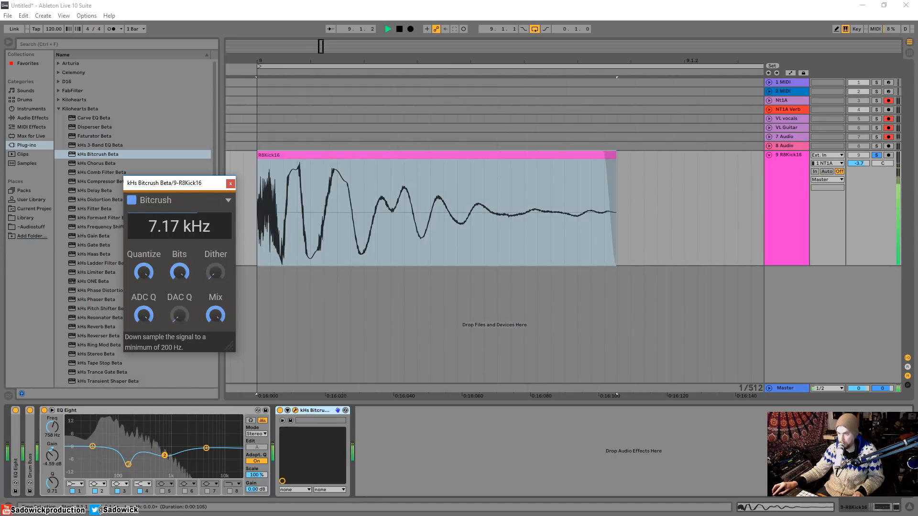
pyautogui.press('space')
# Turn Bitcrush's Quantize fully down and reduce Bits to about half while auditioning the kick
pyautogui.click(144, 272)
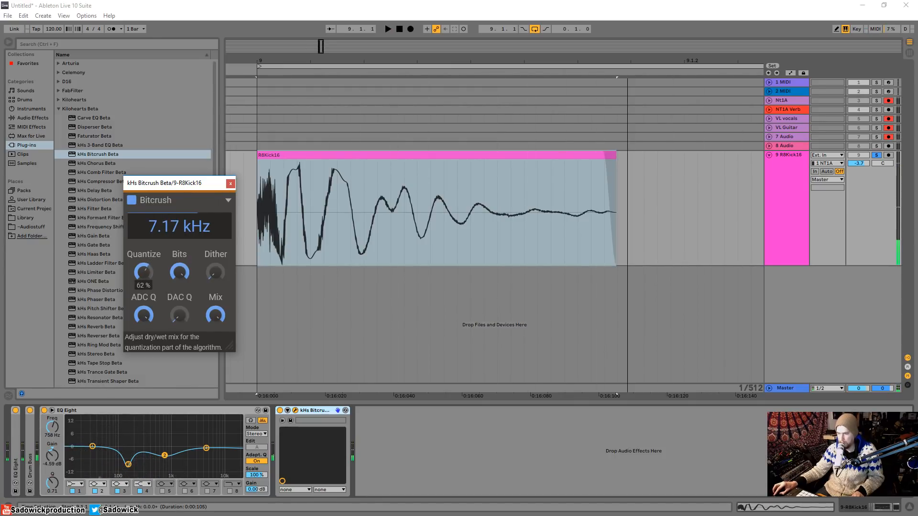
pyautogui.moveTo(144, 275); pyautogui.dragTo(141, 307)
pyautogui.press('space')
pyautogui.press('space')
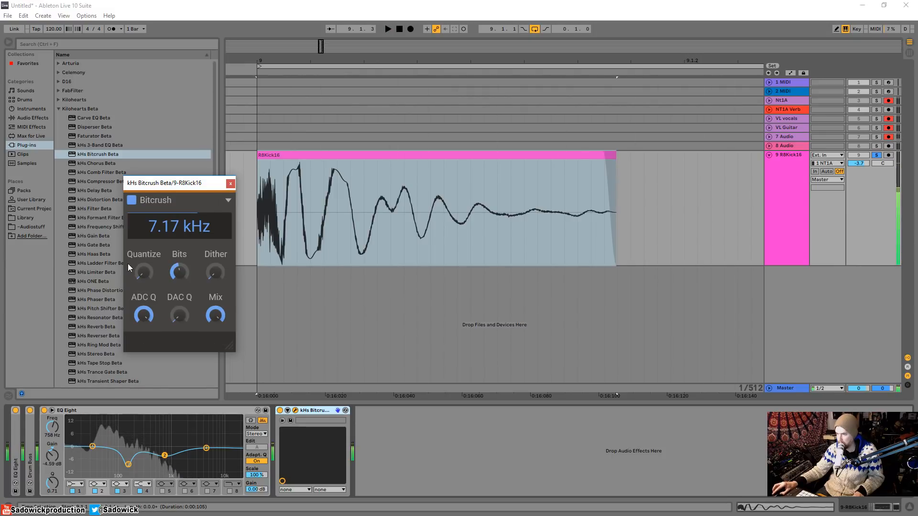
# Set Bitcrush's Dither to slightly below 50%, raise Quantize to near maximum, and close the plug-in window
pyautogui.moveTo(215, 272); pyautogui.dragTo(216, 272)
pyautogui.moveTo(143, 273); pyautogui.dragTo(143, 271)
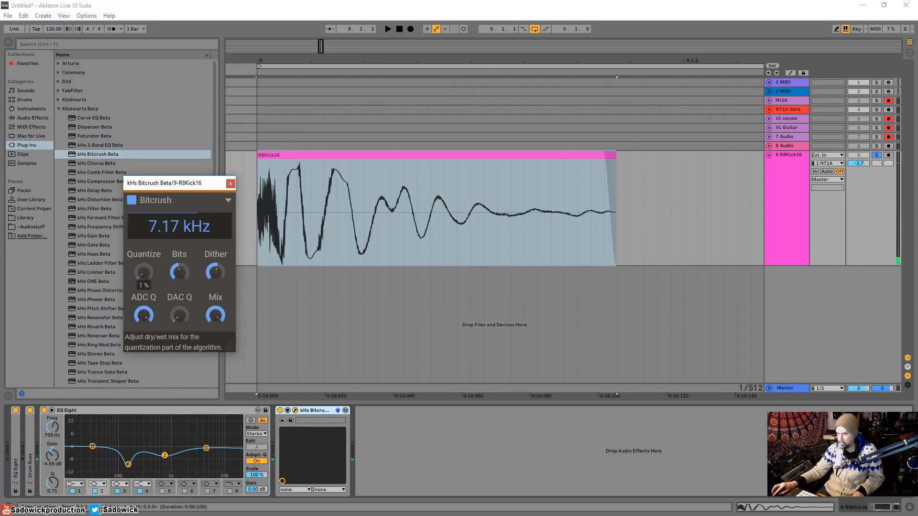
pyautogui.moveTo(216, 272); pyautogui.dragTo(214, 278)
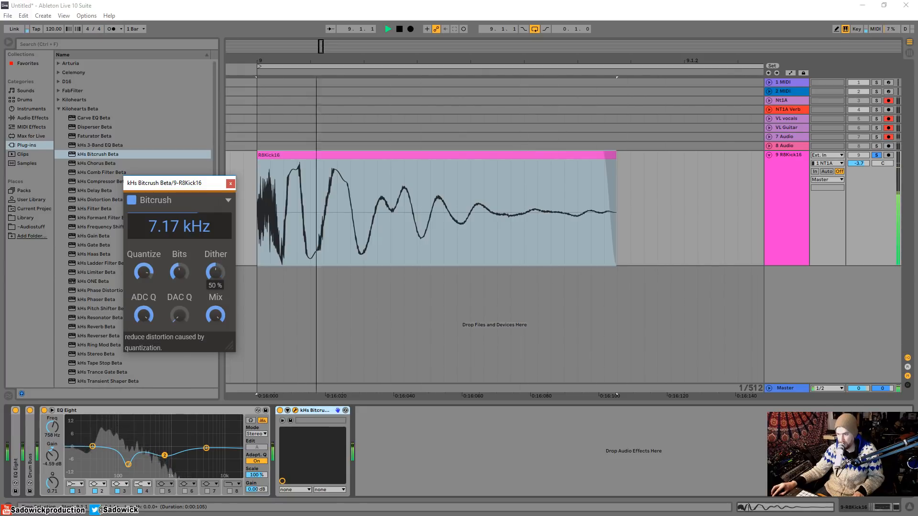
pyautogui.press('space')
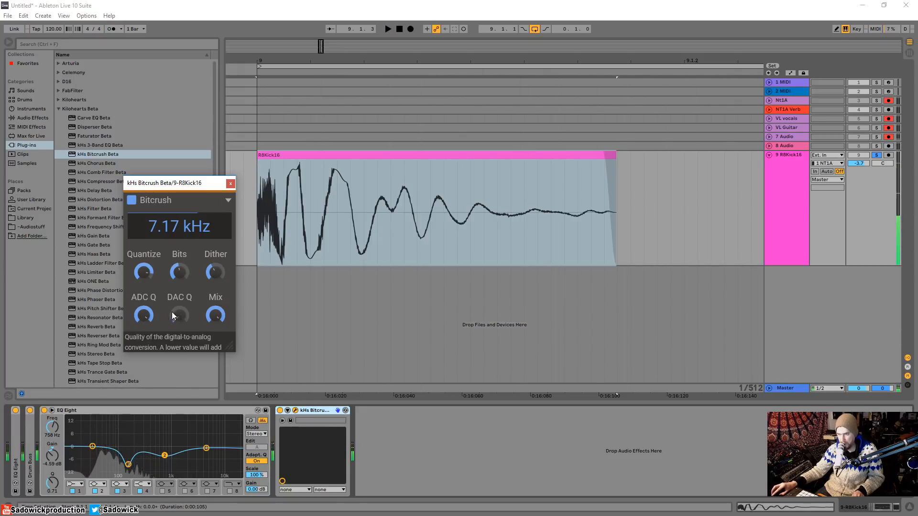
pyautogui.click(231, 183)
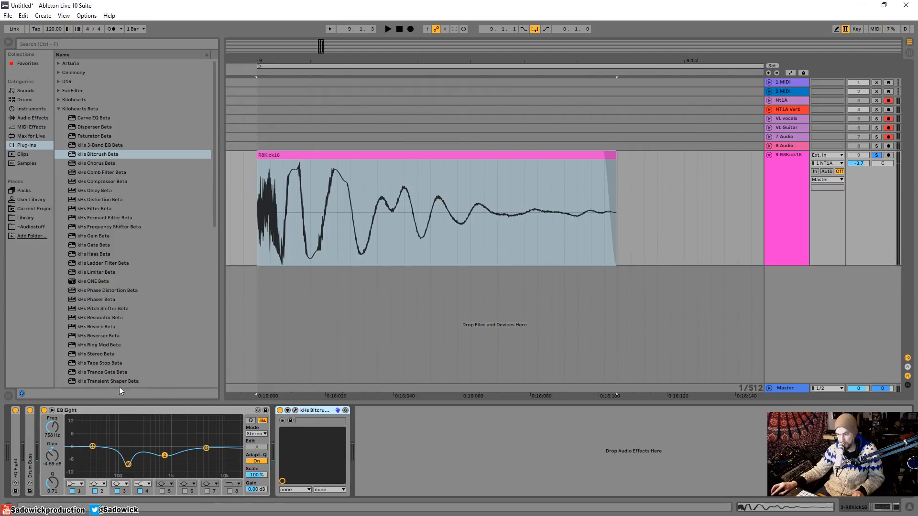
# Add a Glue Compressor after Bitcrush and, with the kick playing, set its threshold to about -11.1 dB and makeup gain to about 4.44 dB
pyautogui.doubleClick(144, 409)
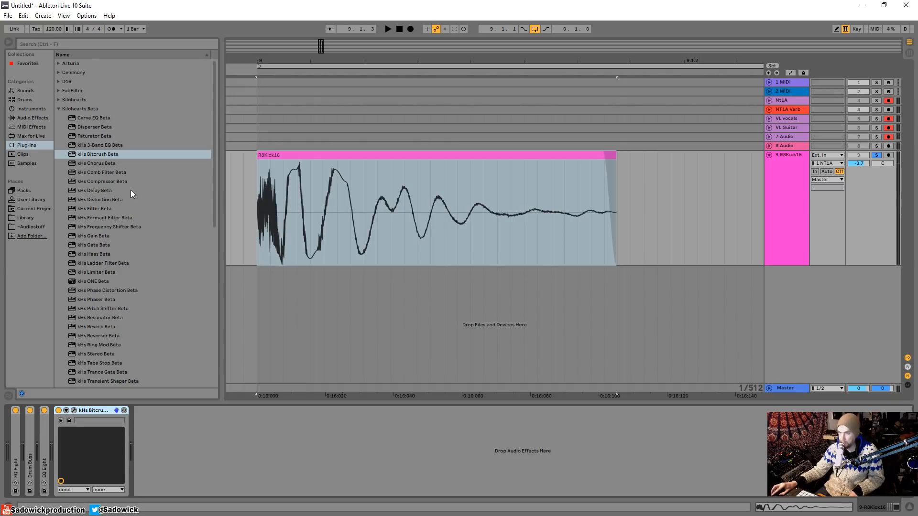
pyautogui.click(30, 117)
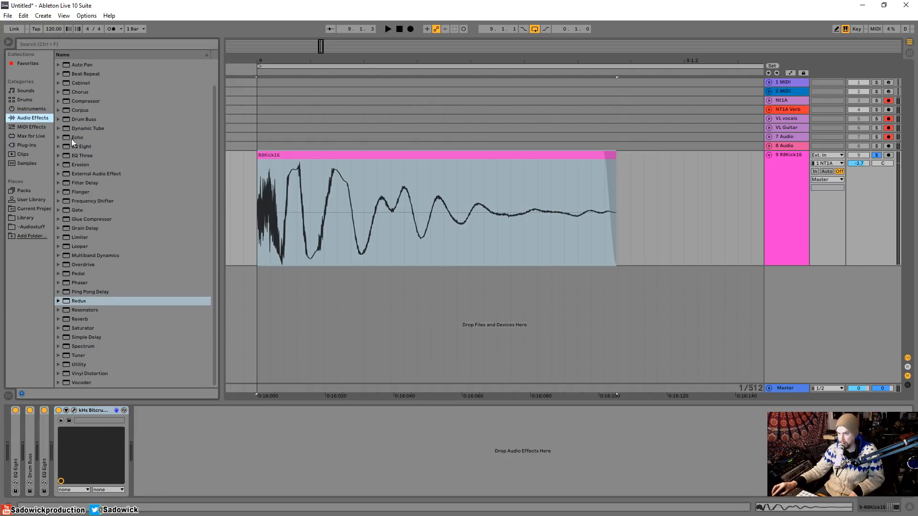
pyautogui.moveTo(87, 218); pyautogui.dragTo(196, 421)
pyautogui.press('space')
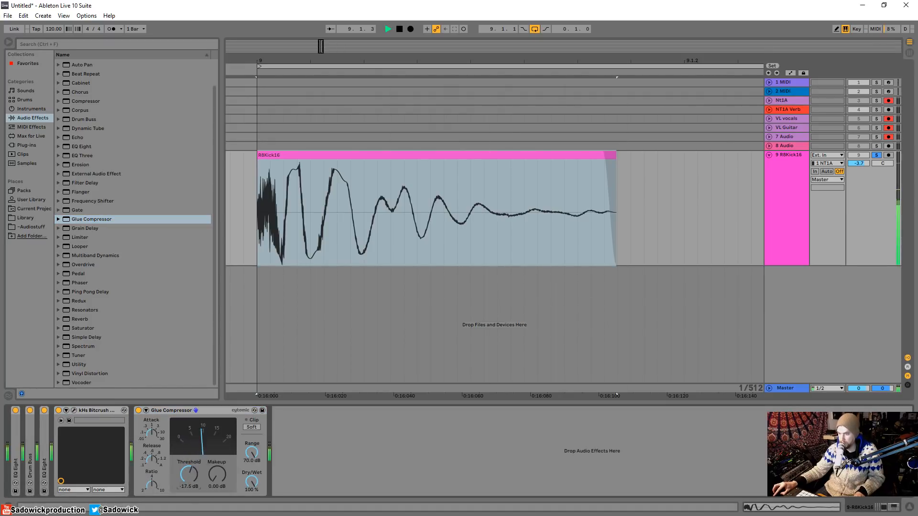
pyautogui.moveTo(216, 475); pyautogui.dragTo(217, 469)
# Lower Bitcrush's Quantize to about 40% and close the plug-in window
pyautogui.click(73, 410)
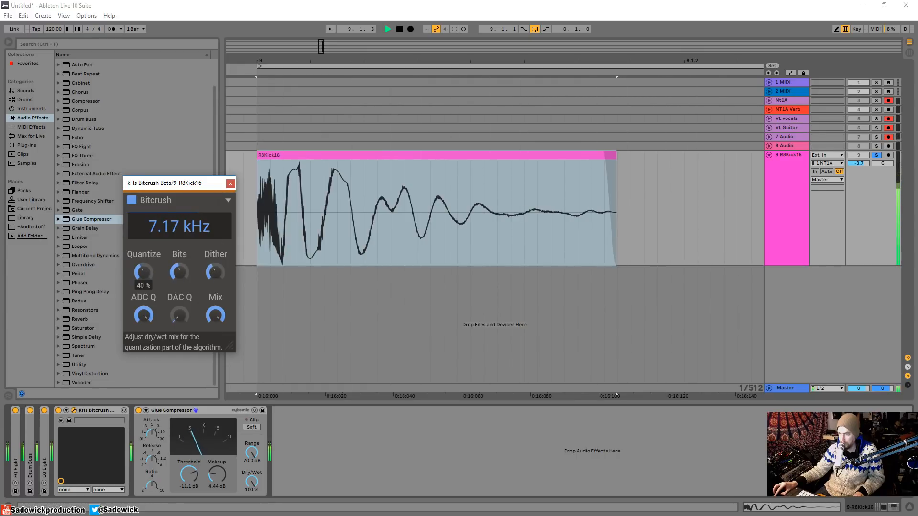
pyautogui.click(231, 183)
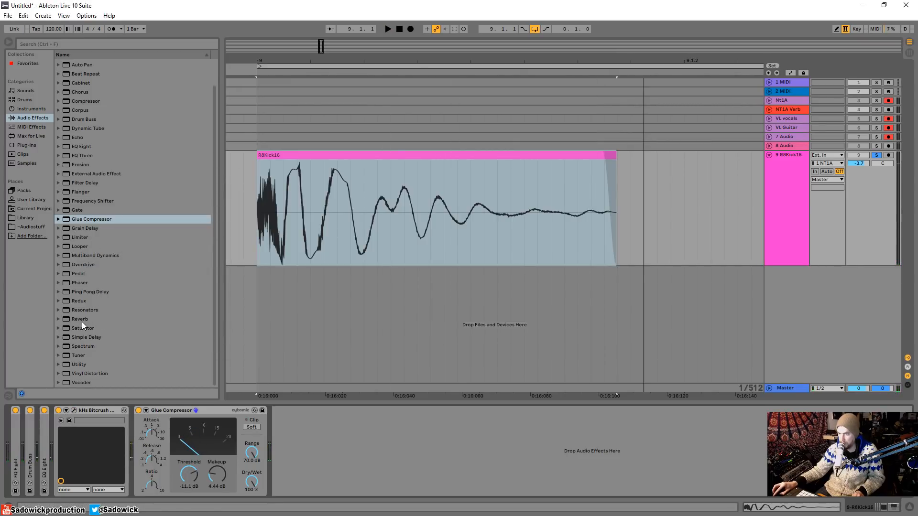
# Add an Overdrive after the Glue Compressor and start playback to audition it
pyautogui.moveTo(79, 265); pyautogui.dragTo(386, 478)
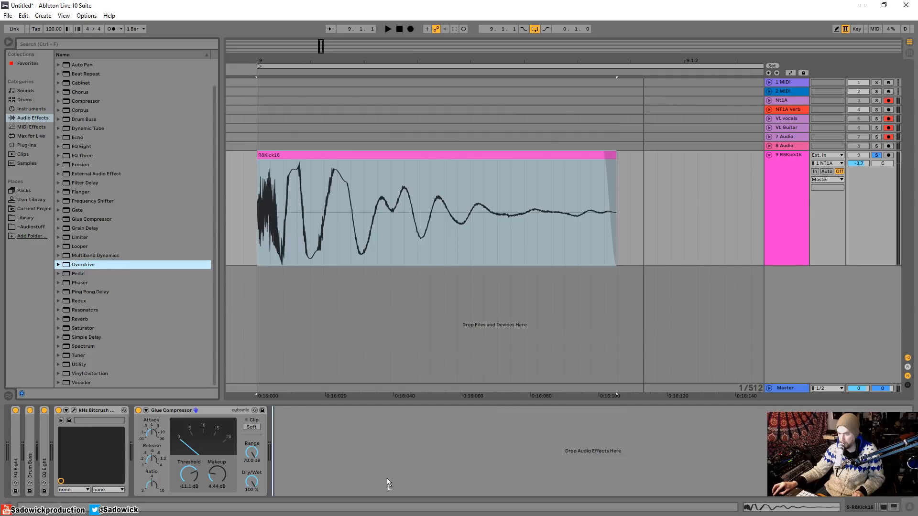
pyautogui.moveTo(391, 444); pyautogui.dragTo(330, 466)
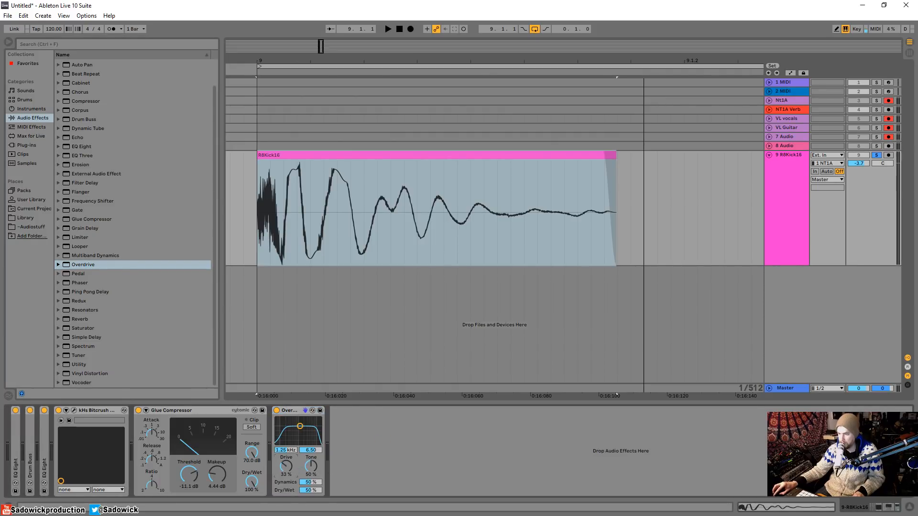
pyautogui.press('space')
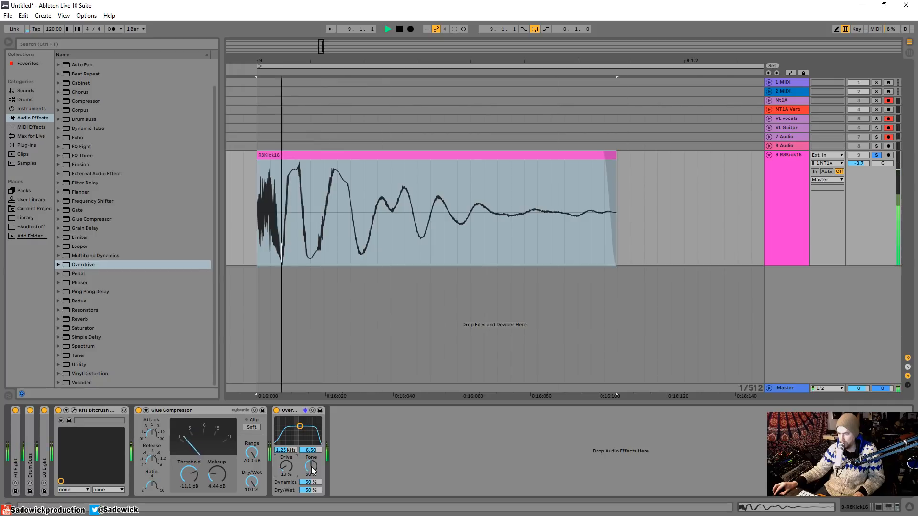
# Set Overdrive's Drive to 50%, Tone to 0%, Dry/Wet to 17% and its filter to about 557 Hz with a bandwidth of 4.75
pyautogui.moveTo(290, 472); pyautogui.dragTo(289, 454)
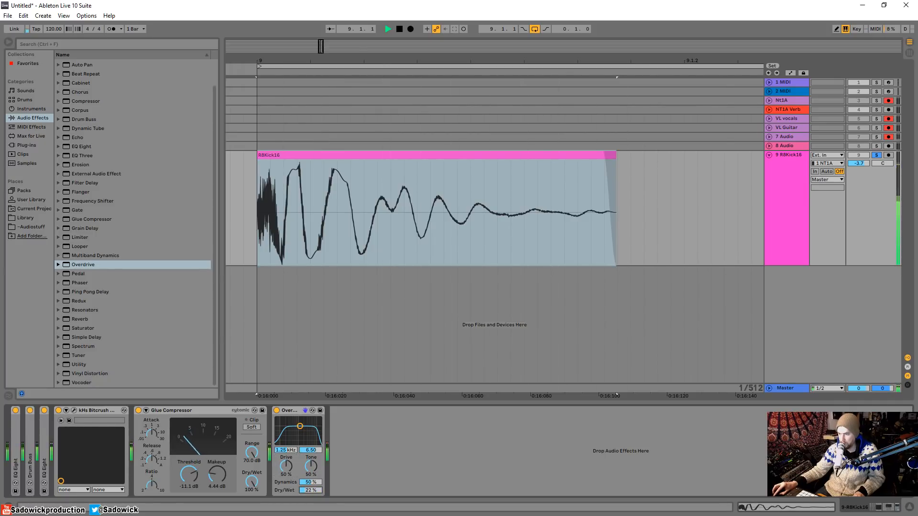
pyautogui.moveTo(317, 474); pyautogui.dragTo(317, 454)
pyautogui.press('space')
pyautogui.moveTo(311, 467); pyautogui.dragTo(311, 507)
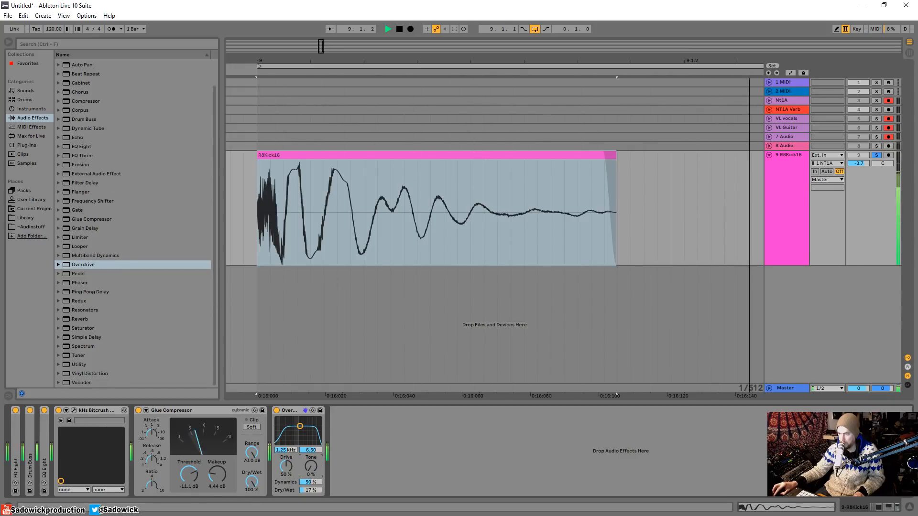
pyautogui.press('space')
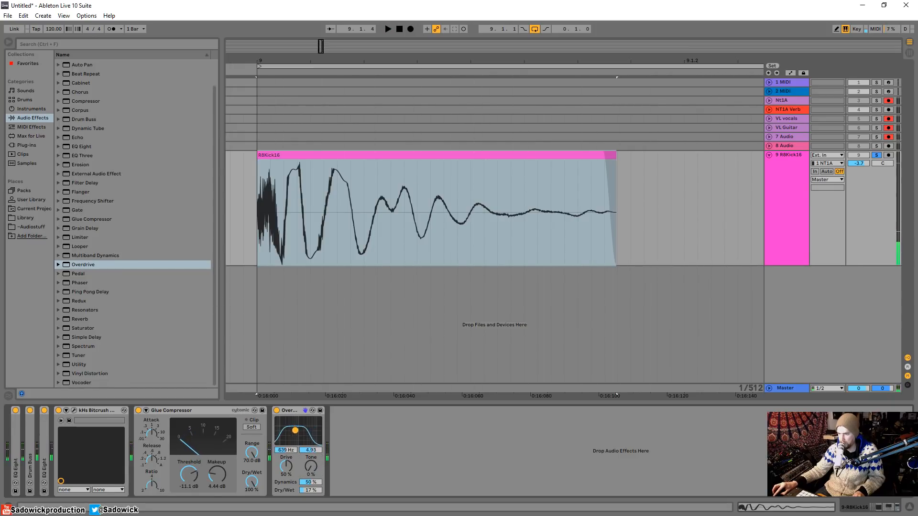
pyautogui.click(80, 148)
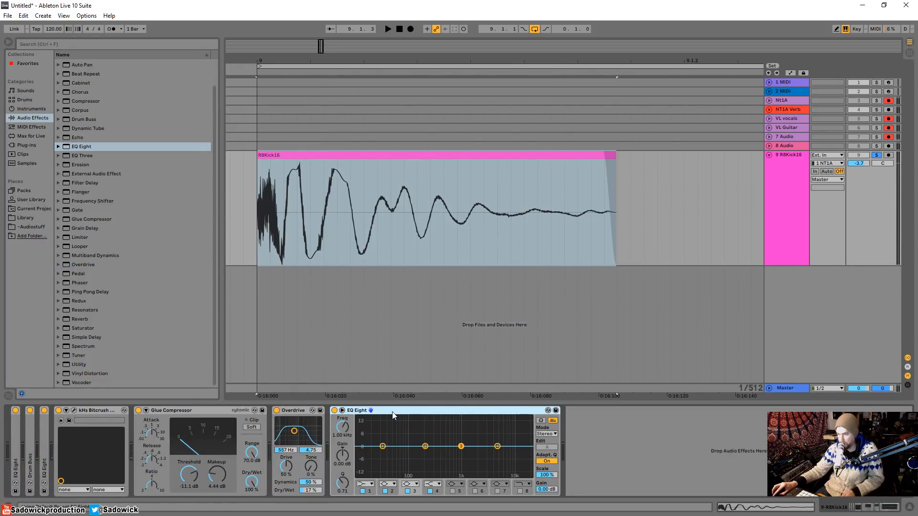
pyautogui.press('Delete')
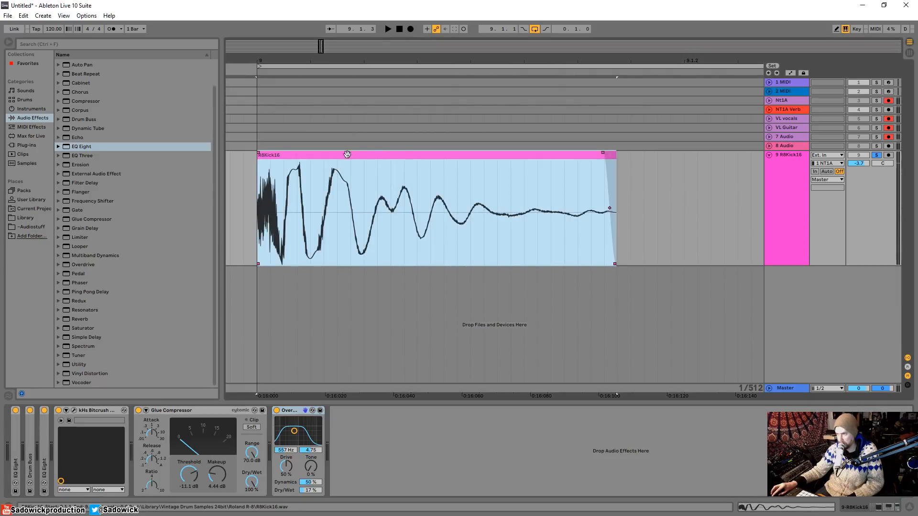
# Freeze the R8Kick16 track and flatten it to audio
pyautogui.rightClick(793, 154)
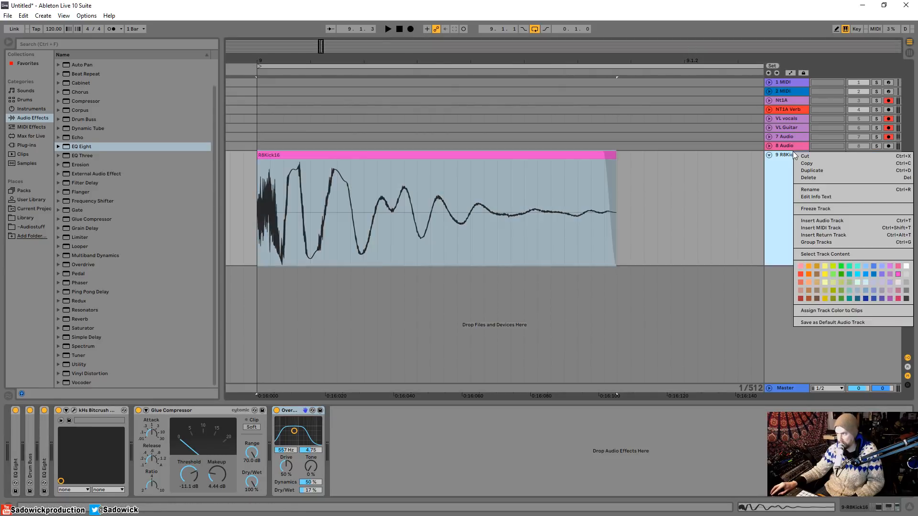
pyautogui.click(816, 210)
pyautogui.rightClick(634, 154)
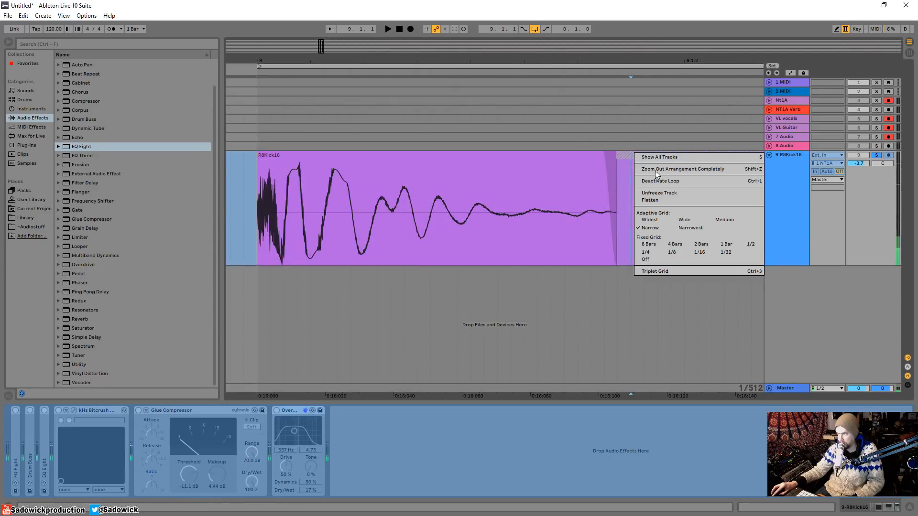
pyautogui.click(661, 201)
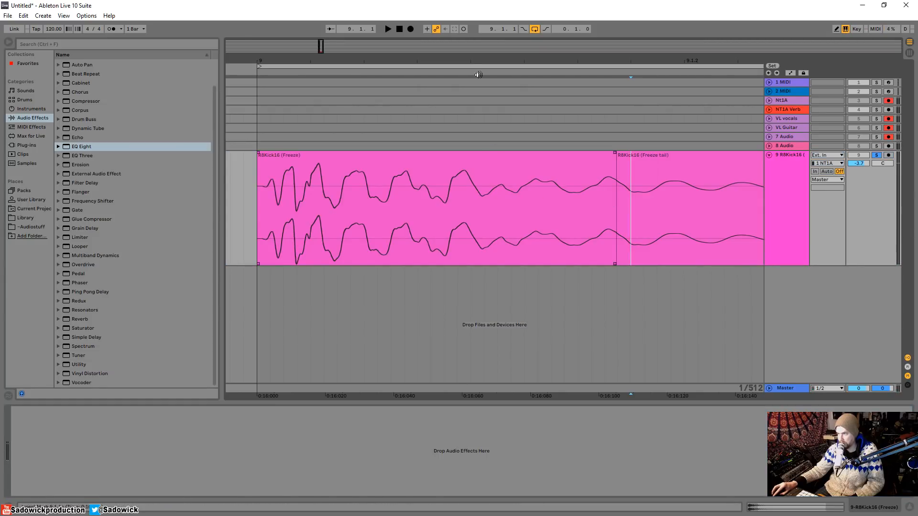
# Extend the flattened kick clip over its freeze tail to 9.3 and set the loop to end at 9.3
pyautogui.scroll(-2, 418, 159)
pyautogui.moveTo(392, 155); pyautogui.dragTo(864, 155)
pyautogui.moveTo(729, 58); pyautogui.dragTo(419, 59)
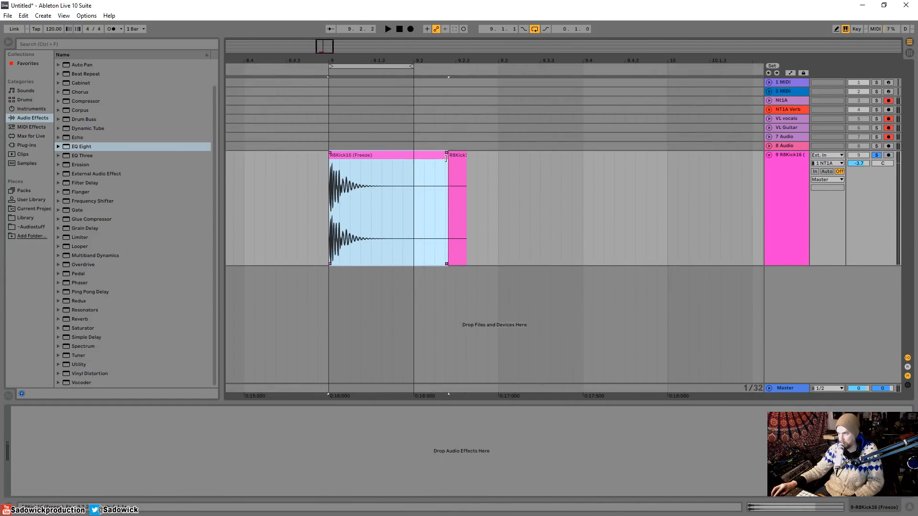
pyautogui.moveTo(448, 156); pyautogui.dragTo(498, 156)
pyautogui.moveTo(411, 67); pyautogui.dragTo(498, 66)
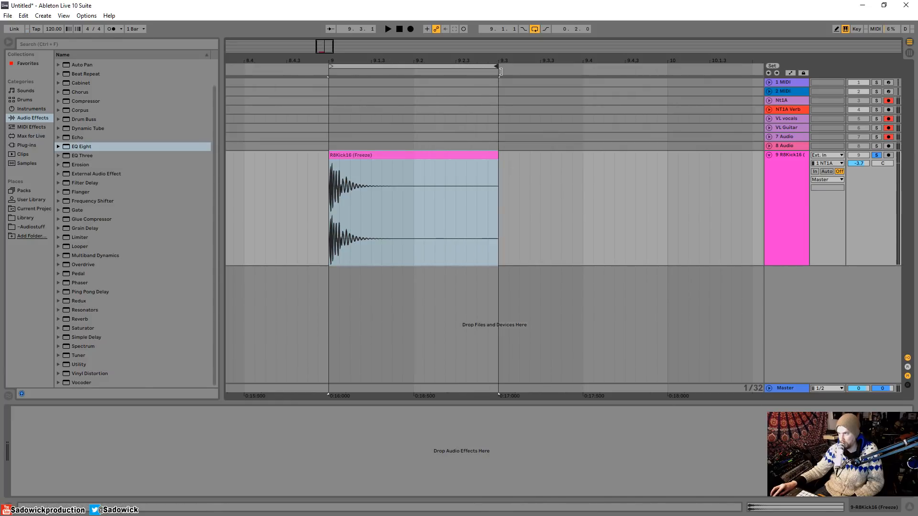
# Audition the flattened kick and examine its opening waveform up close
pyautogui.press('space')
pyautogui.press('space')
pyautogui.moveTo(334, 60); pyautogui.dragTo(344, 182)
pyautogui.press('space')
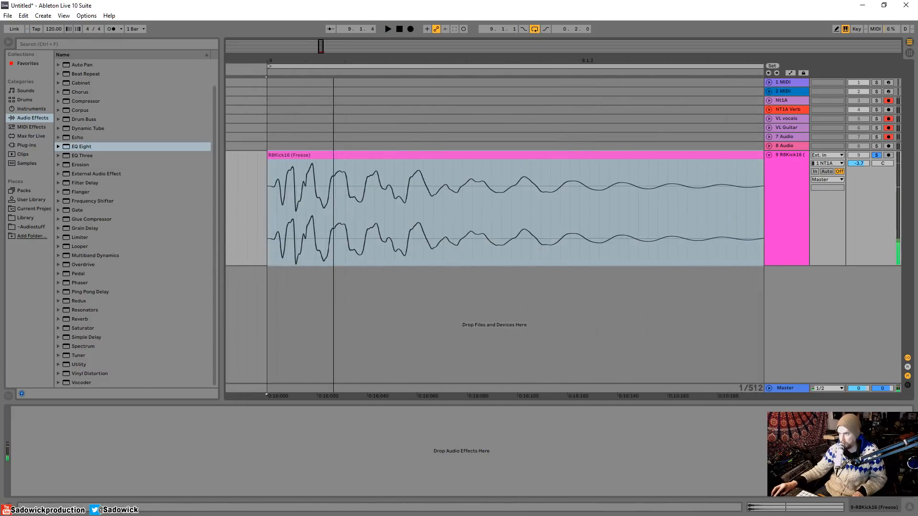
pyautogui.click(285, 155)
pyautogui.press('space')
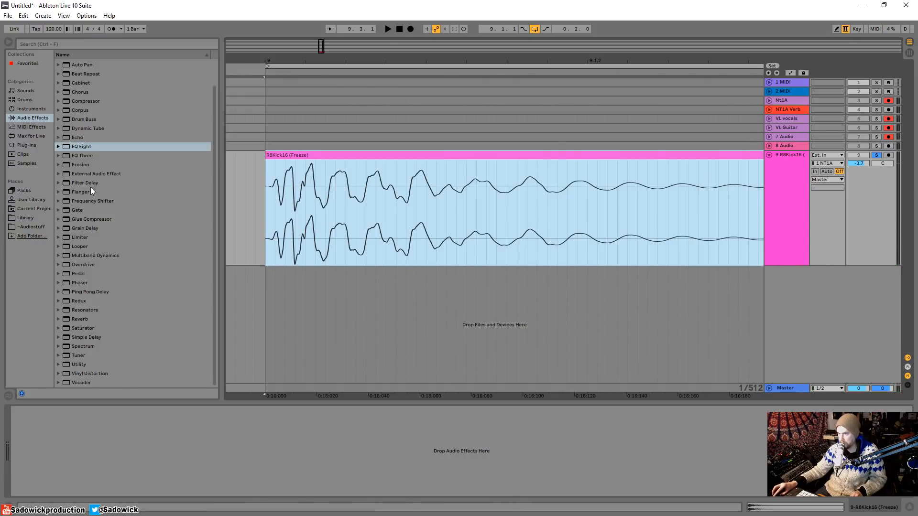
# Add an EQ Eight to the flattened kick track and pull its band 4 high shelf down to about -10.3 dB at 774 Hz
pyautogui.moveTo(82, 146); pyautogui.dragTo(84, 155)
pyautogui.moveTo(92, 439); pyautogui.dragTo(92, 440)
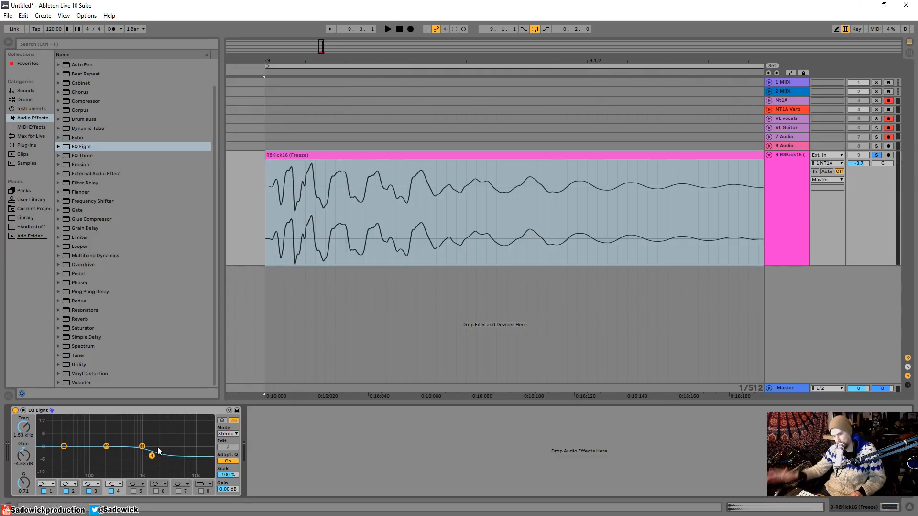
pyautogui.press('space')
pyautogui.moveTo(151, 455); pyautogui.dragTo(137, 468)
pyautogui.press('space')
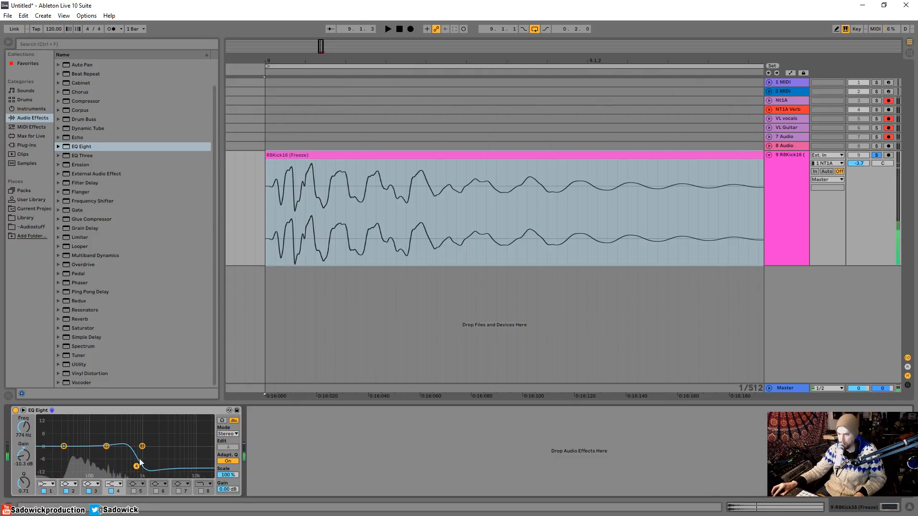
# Move EQ band 1 to the lowest frequencies and make band 2 a -15.0 dB cut at about 124 Hz with a Q of 1.65
pyautogui.click(107, 446)
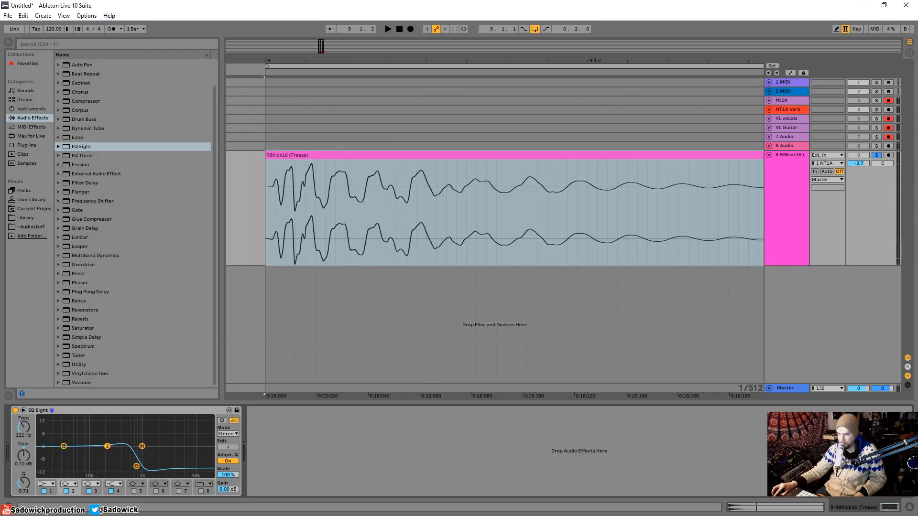
pyautogui.moveTo(67, 450); pyautogui.dragTo(80, 470)
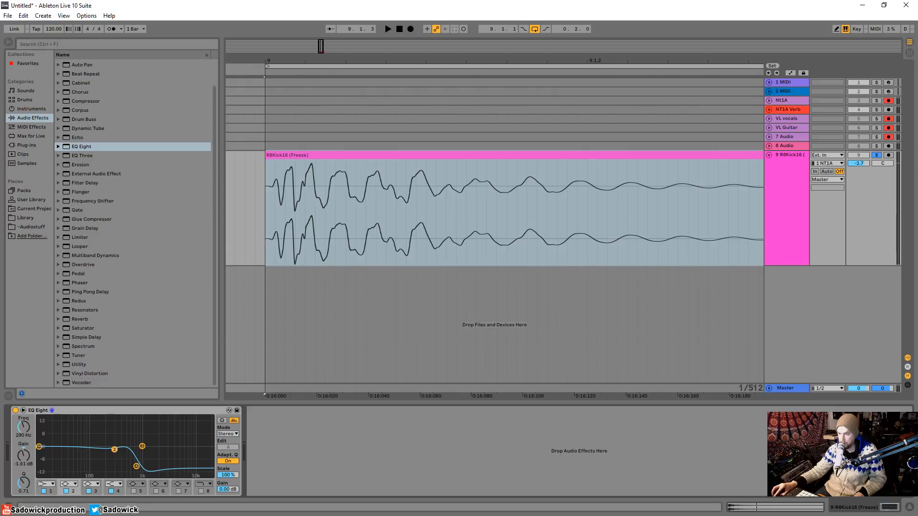
pyautogui.moveTo(75, 468); pyautogui.dragTo(77, 465)
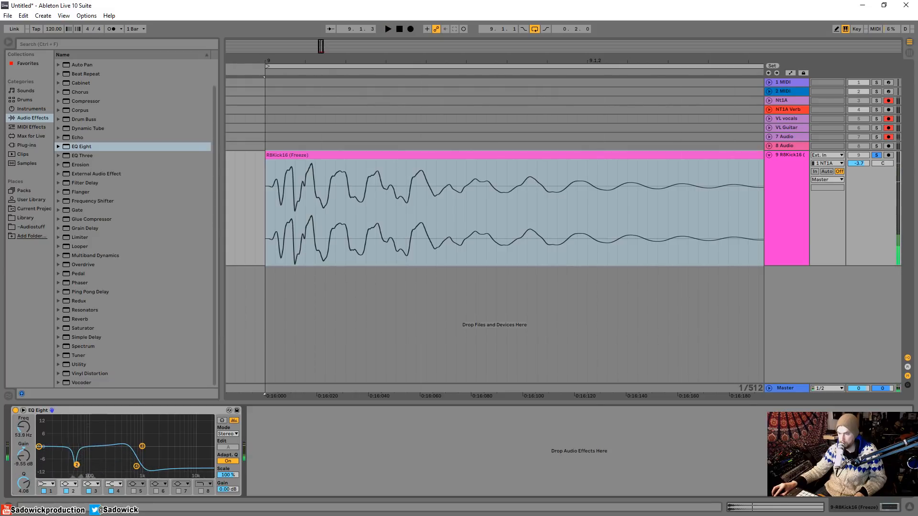
pyautogui.moveTo(23, 483); pyautogui.dragTo(23, 495)
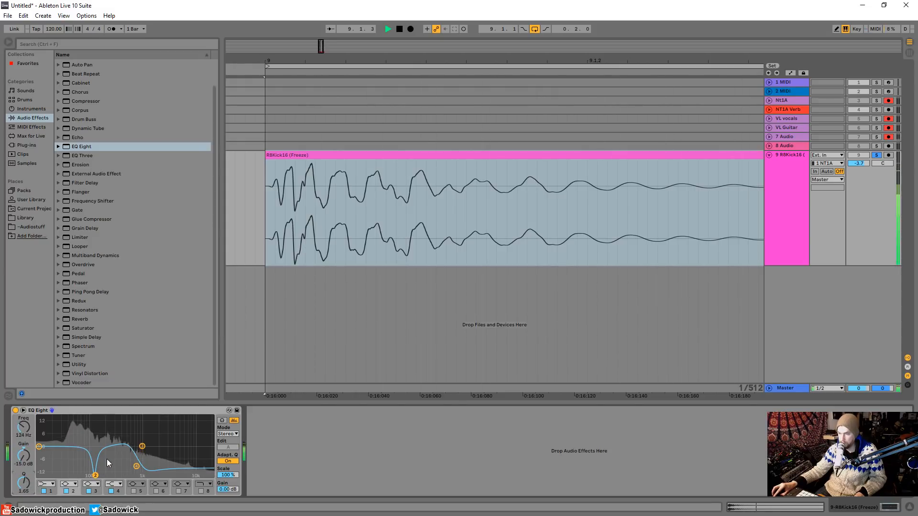
# Reshape EQ bands 3 and 4 into slight cuts and enable band 8 as a high-cut at about 2.20 kHz with a Q of 0.82
pyautogui.moveTo(141, 447); pyautogui.dragTo(161, 452)
pyautogui.click(205, 492)
pyautogui.click(201, 491)
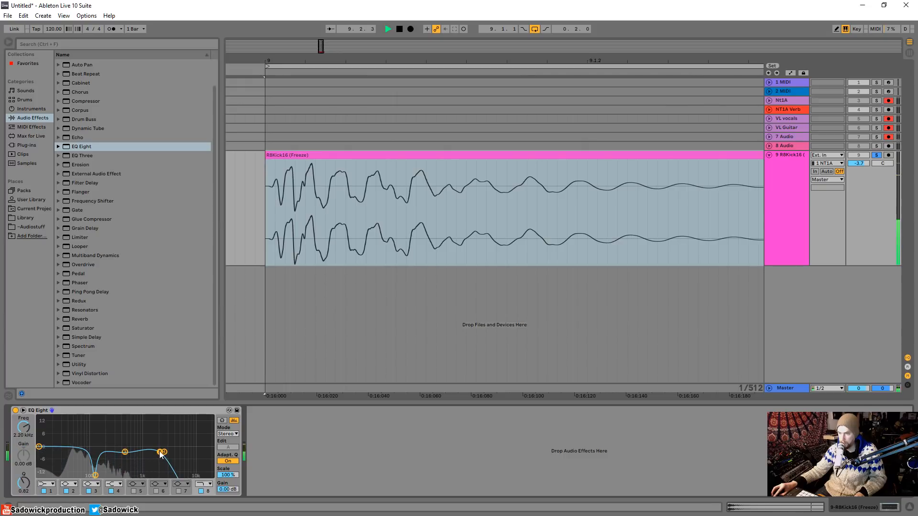
# Search the plug-ins for "rbass" and add RBass Stereo after the EQ Eight
pyautogui.click(17, 144)
pyautogui.click(43, 44)
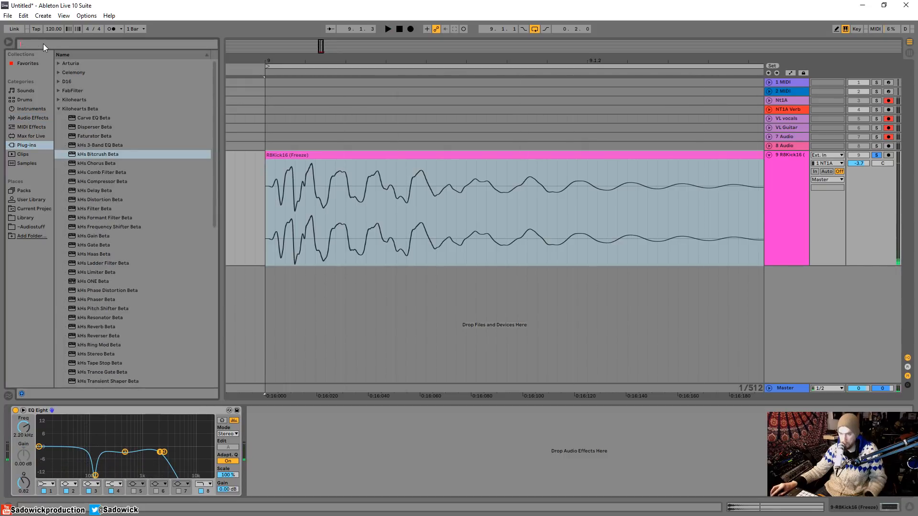
pyautogui.write('r')
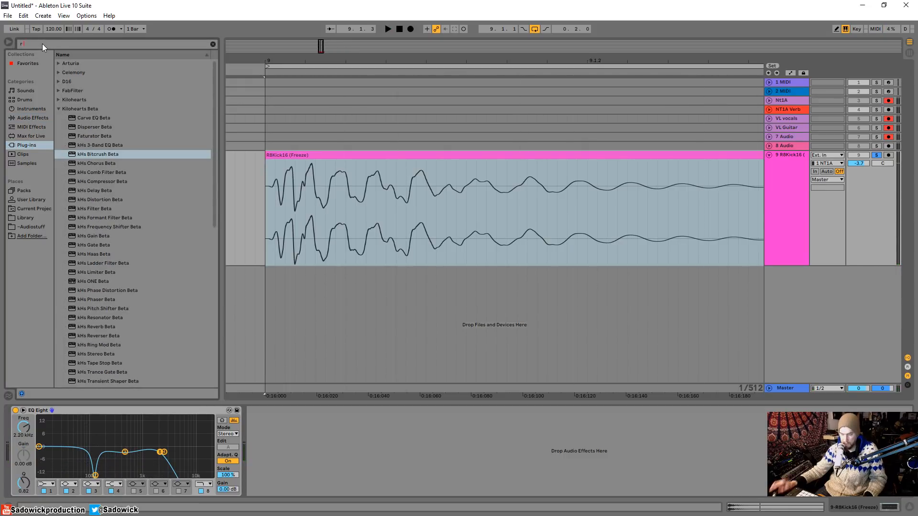
pyautogui.write('bass')
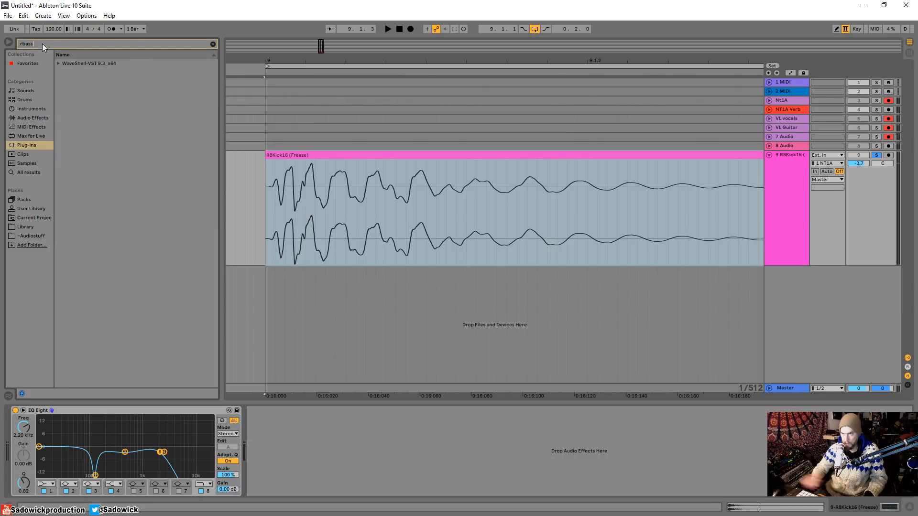
pyautogui.click(58, 63)
pyautogui.moveTo(79, 81); pyautogui.dragTo(89, 84)
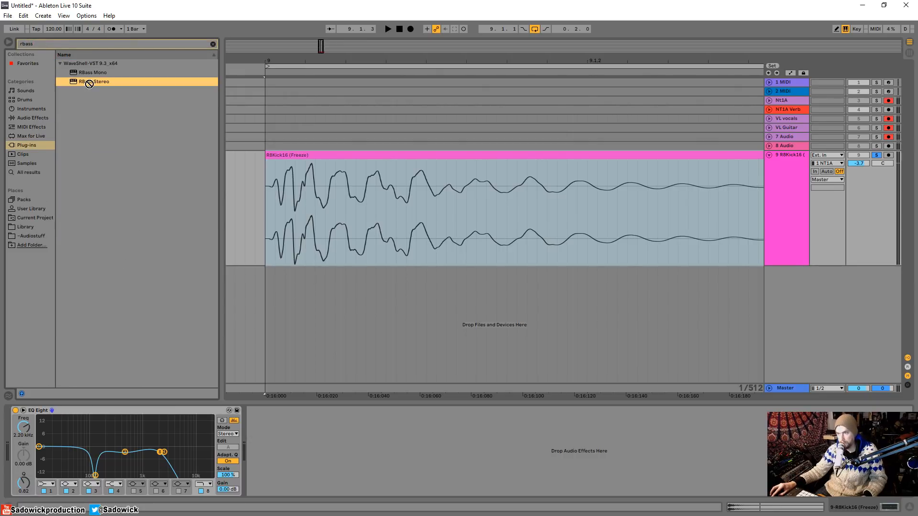
pyautogui.moveTo(299, 415); pyautogui.dragTo(299, 415)
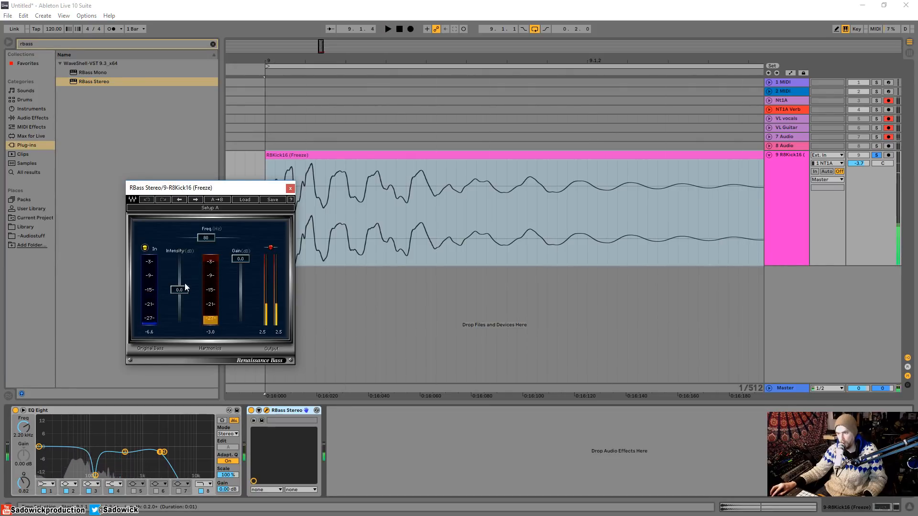
# Set RBass's Intensity to -6.7 dB and Freq to 42 Hz while the kick plays, and close the plug-in window
pyautogui.moveTo(185, 284); pyautogui.dragTo(185, 293)
pyautogui.press('space')
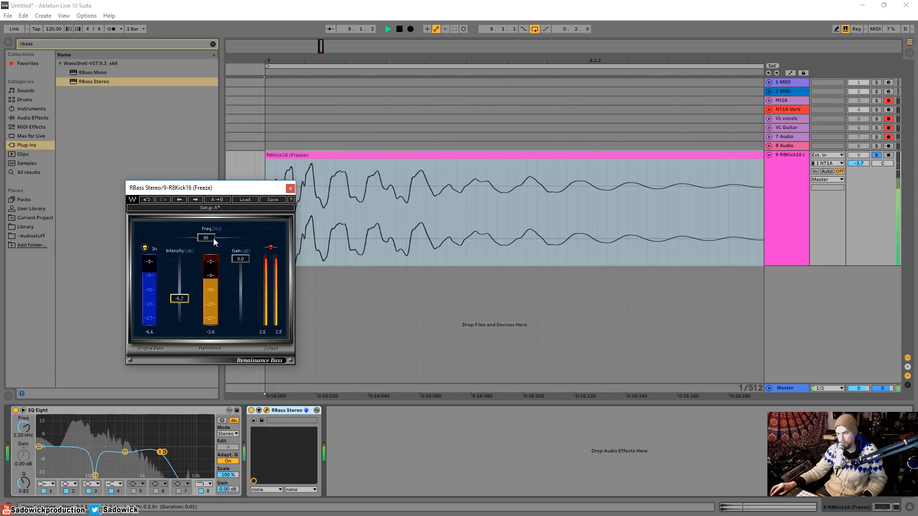
pyautogui.moveTo(210, 239); pyautogui.dragTo(192, 238)
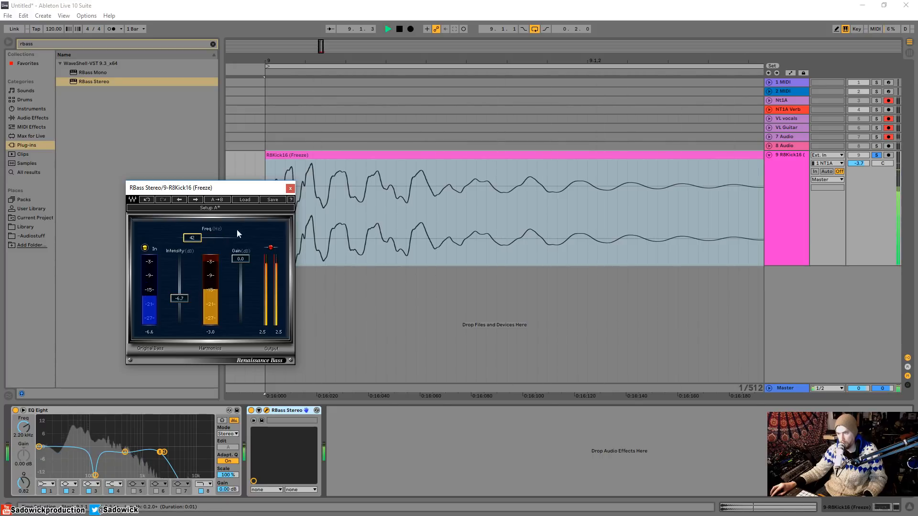
pyautogui.click(290, 188)
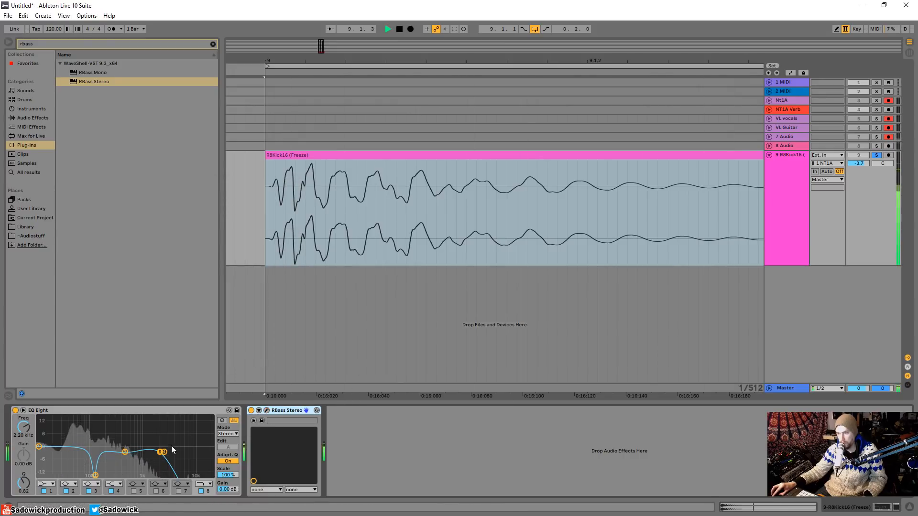
# Stop playback, clear the plug-in search and fold up the EQ Eight and RBass Stereo devices
pyautogui.press('space')
pyautogui.click(213, 44)
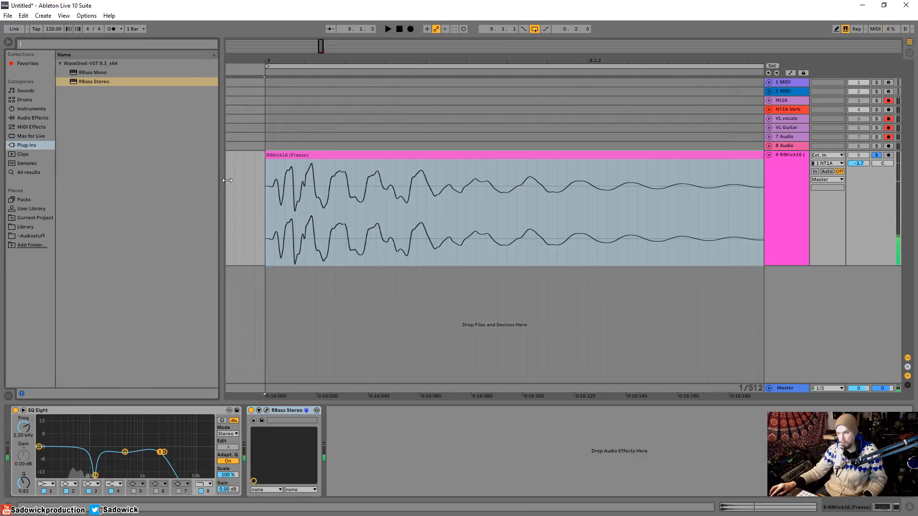
pyautogui.doubleClick(63, 410)
pyautogui.doubleClick(79, 410)
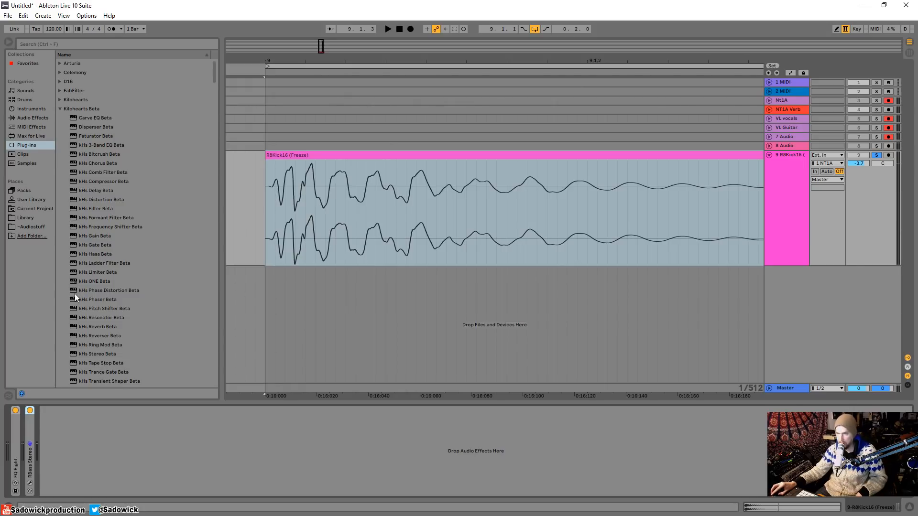
# Add the Drum Buss audio effect after RBass Stereo and play the kick through it
pyautogui.click(24, 118)
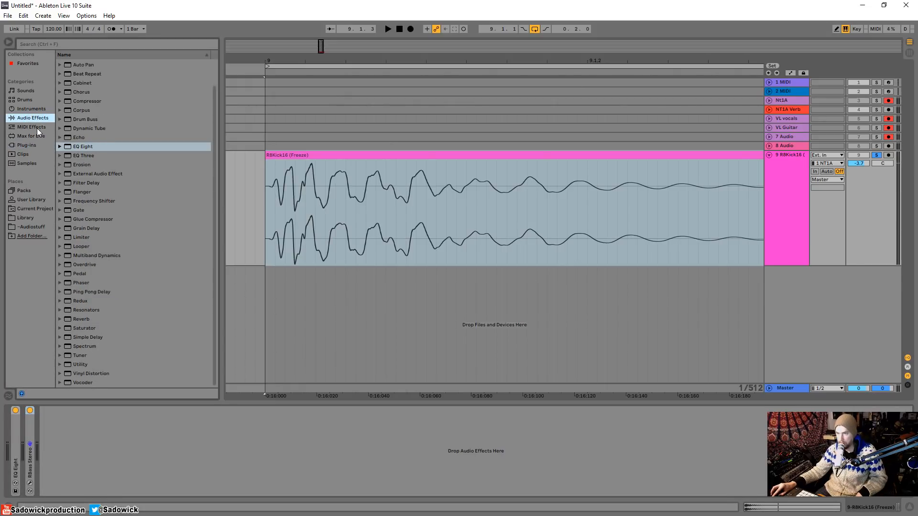
pyautogui.moveTo(75, 148); pyautogui.dragTo(99, 163)
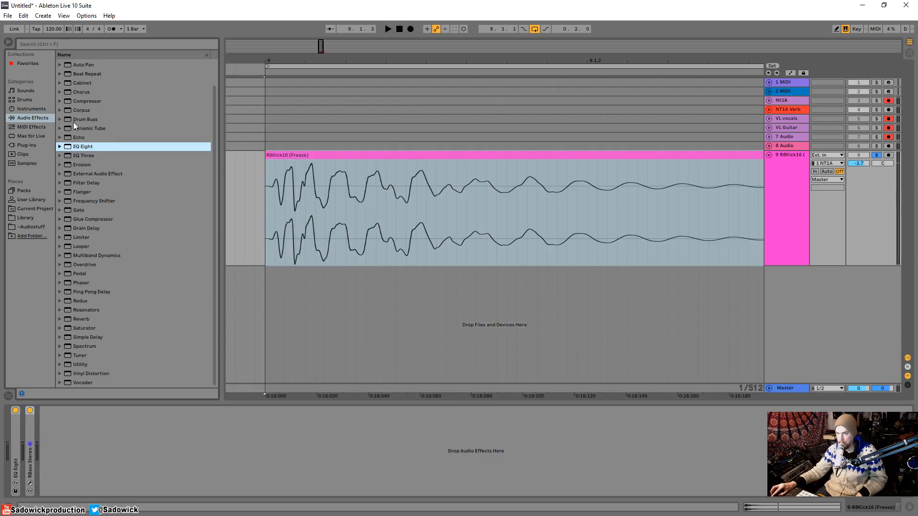
pyautogui.moveTo(74, 121); pyautogui.dragTo(133, 432)
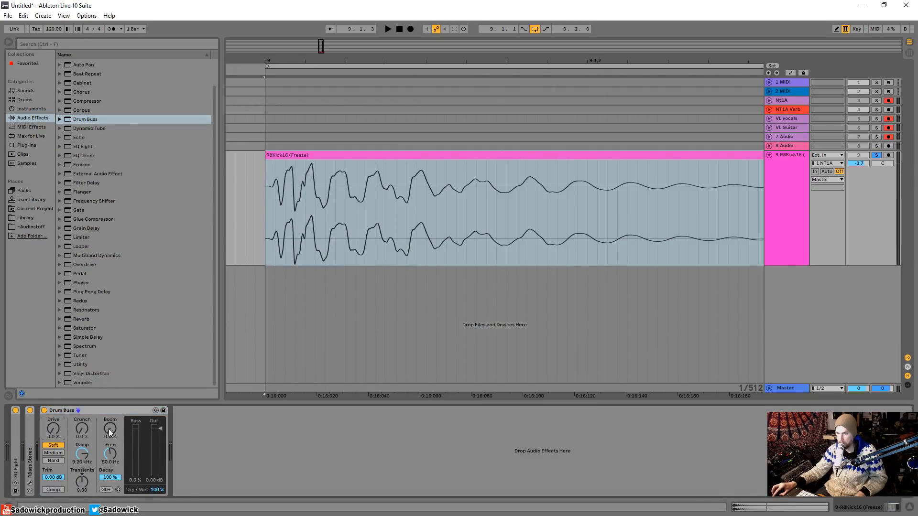
pyautogui.press('space')
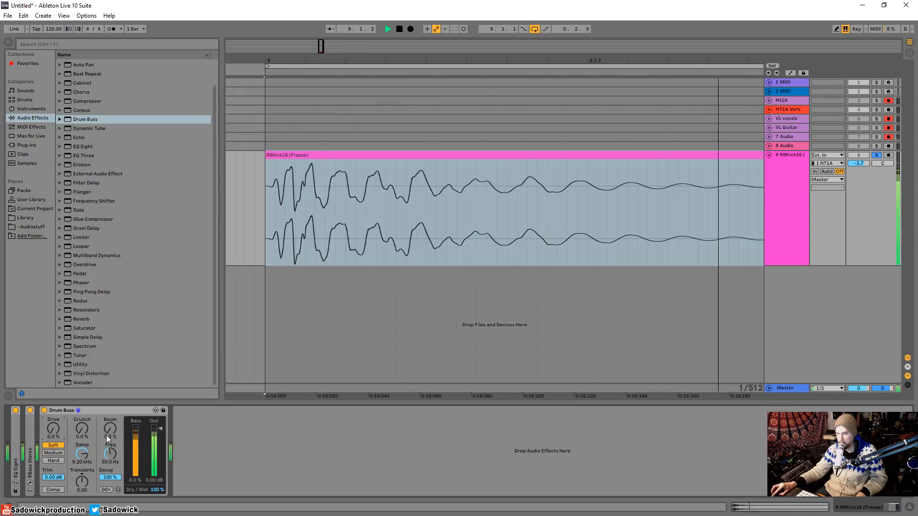
pyautogui.press('space')
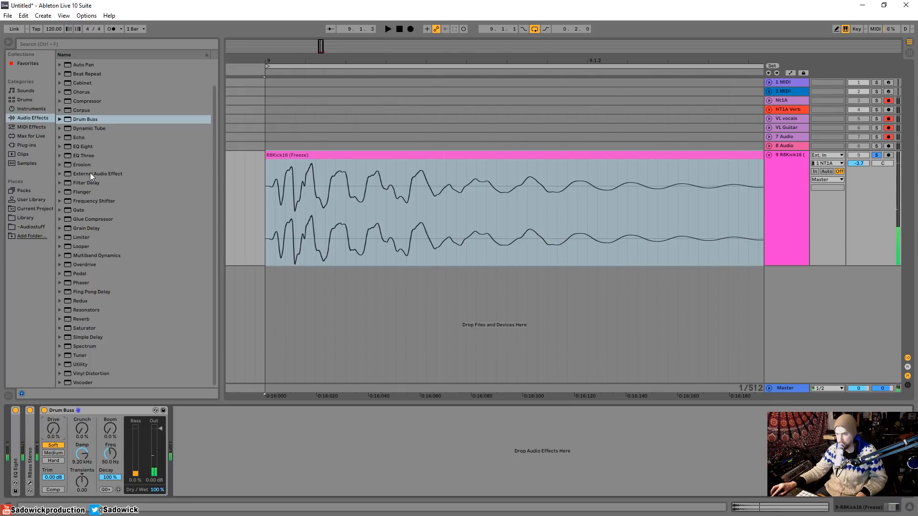
# Add a second EQ Eight after Drum Buss, cutting bands 2 and 3, with band 3 at 2.02 kHz and -7.07 dB, and play the kick
pyautogui.moveTo(85, 148); pyautogui.dragTo(320, 460)
pyautogui.press('space')
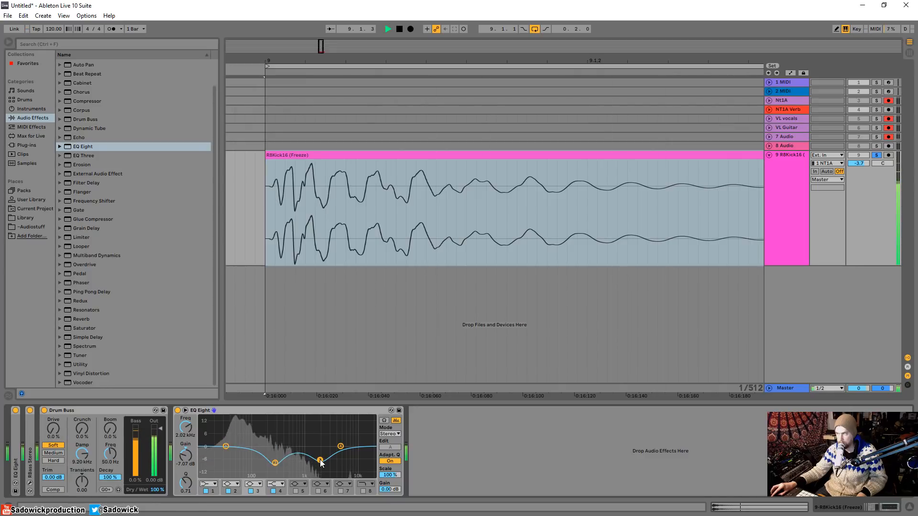
pyautogui.press('space')
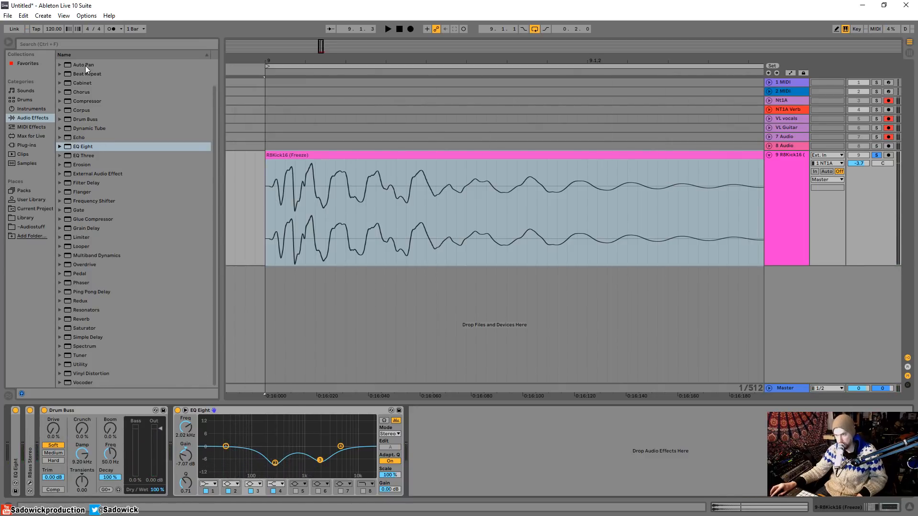
pyautogui.scroll(3, 88, 85)
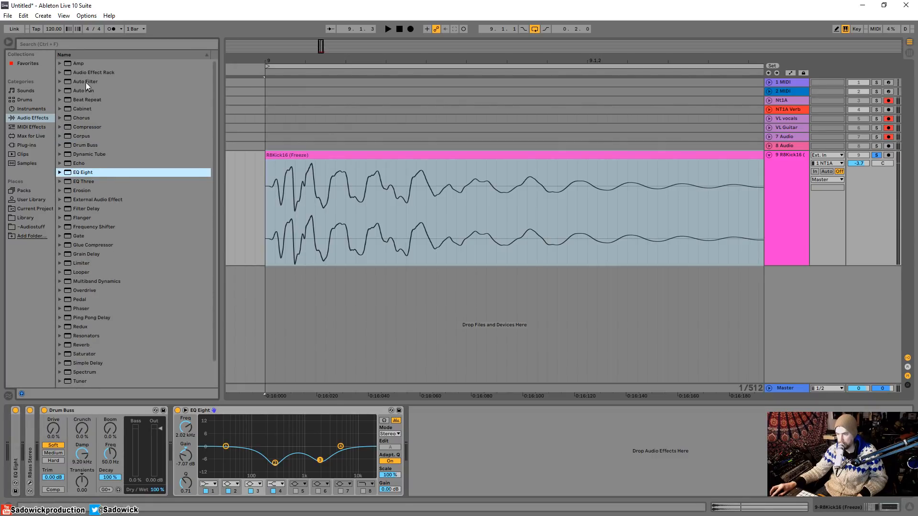
pyautogui.click(85, 82)
pyautogui.moveTo(402, 417); pyautogui.dragTo(171, 188)
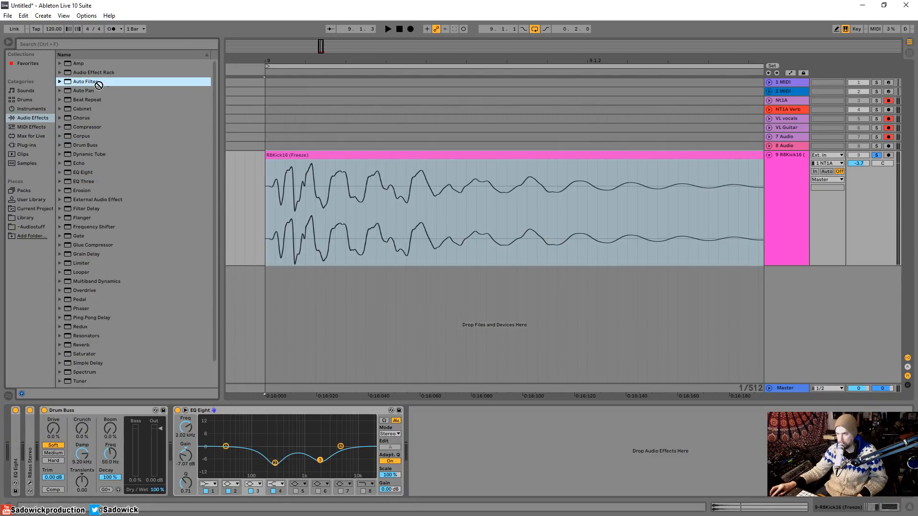
# Fold up Drum Buss and the second EQ Eight, and add FabFilter Saturn at the end of the chain
pyautogui.doubleClick(247, 411)
pyautogui.doubleClick(108, 408)
pyautogui.click(30, 136)
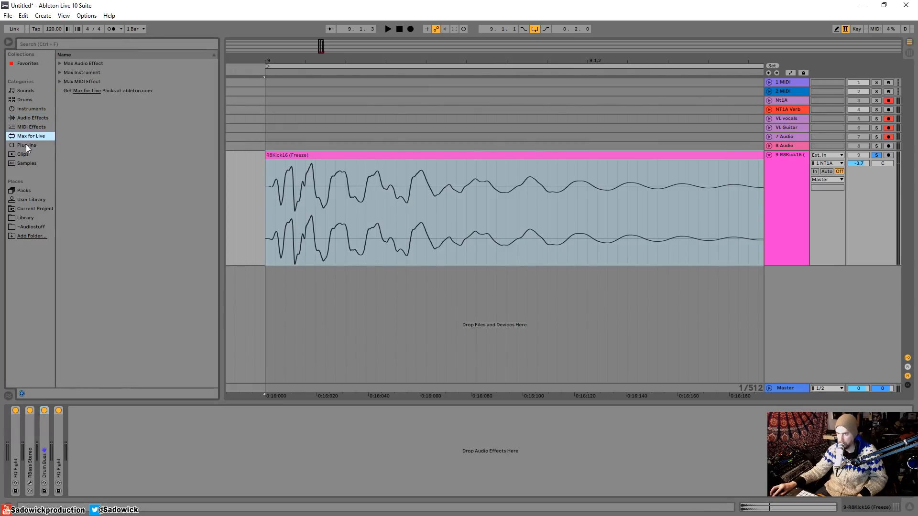
pyautogui.click(26, 145)
pyautogui.click(60, 109)
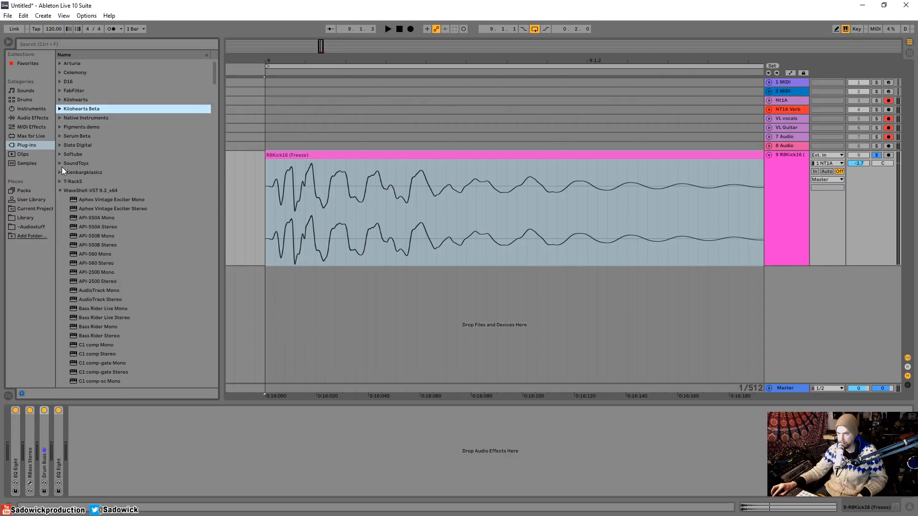
pyautogui.click(60, 91)
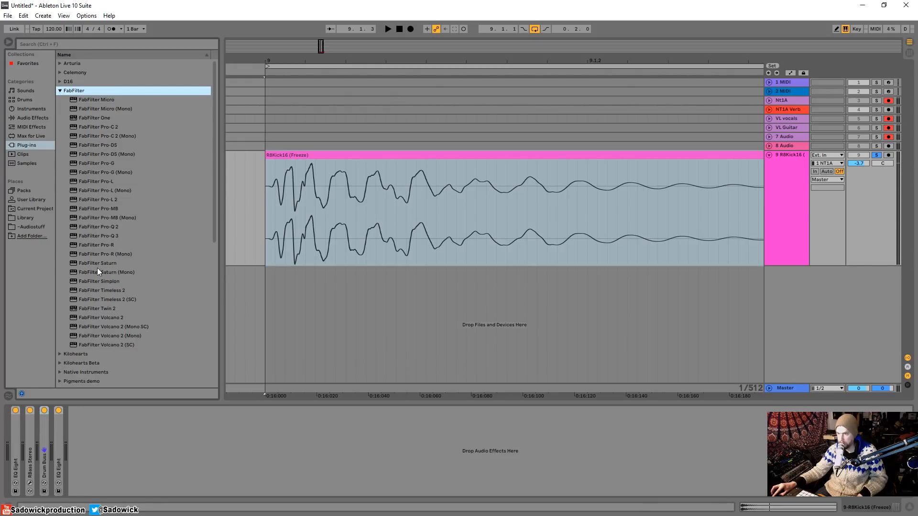
pyautogui.moveTo(96, 267); pyautogui.dragTo(139, 461)
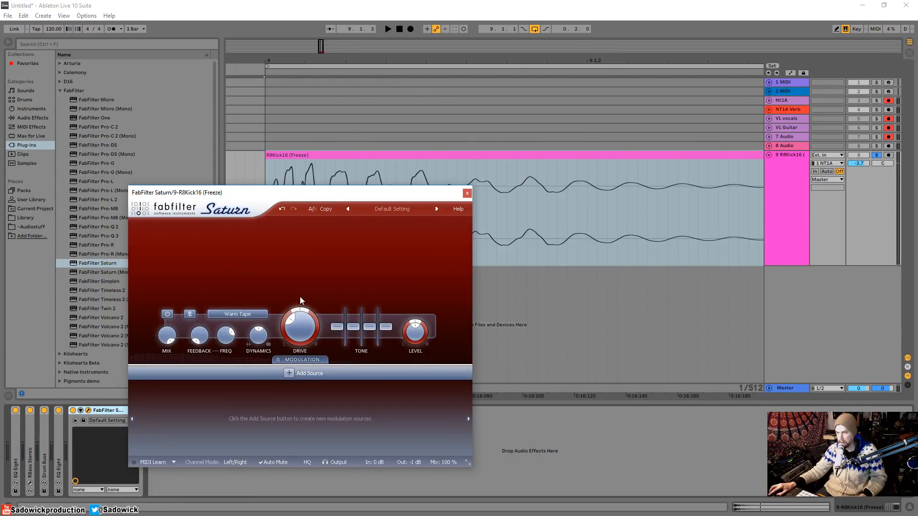
# Set Saturn's Band 1 Drive to 7.936% and split the spectrum into three bands
pyautogui.press('space')
pyautogui.press('space')
pyautogui.moveTo(297, 329)
pyautogui.mouseDown()
pyautogui.moveTo(297, 305)
pyautogui.moveTo(298, 331)
pyautogui.mouseUp()
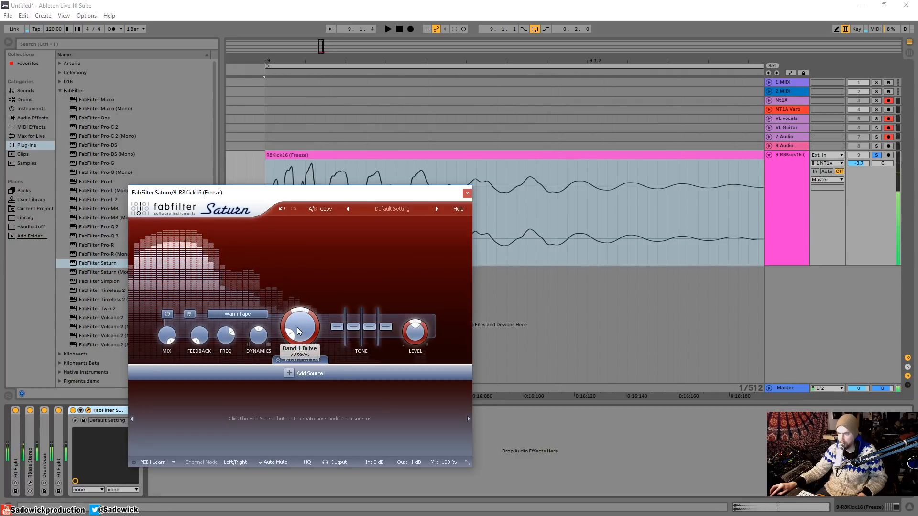
pyautogui.click(231, 226)
pyautogui.click(308, 226)
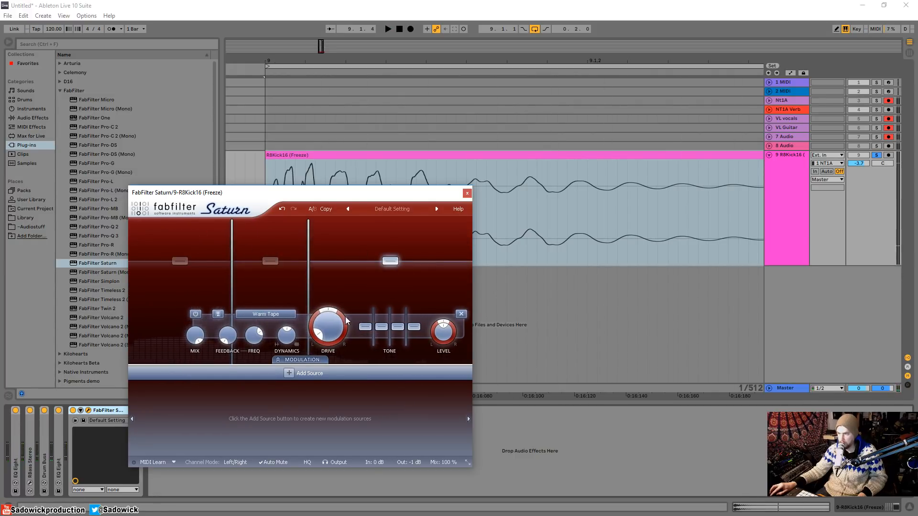
# Set Saturn's Band 3 Drive to 18.44% while auditioning the kick, and close the plug-in window
pyautogui.moveTo(329, 318); pyautogui.dragTo(329, 311)
pyautogui.press('space')
pyautogui.press('space')
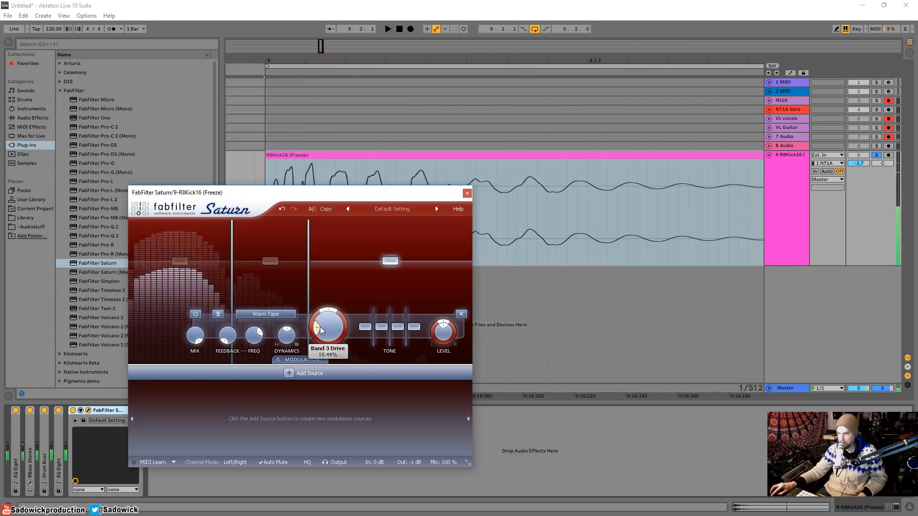
pyautogui.press('space')
pyautogui.click(467, 193)
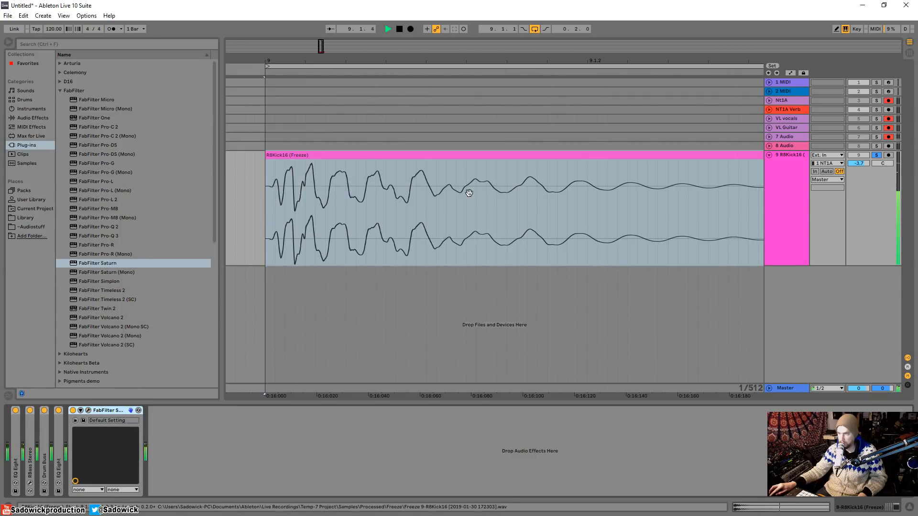
# Add FabFilter Pro-Q 3 after Saturn and create a bell cut of -6.86 dB at about 162 Hz
pyautogui.doubleClick(106, 235)
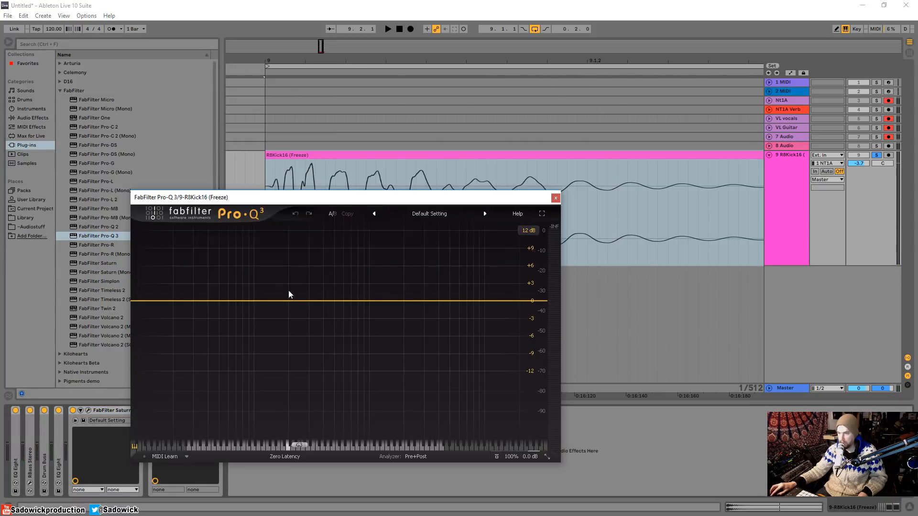
pyautogui.moveTo(289, 300); pyautogui.dragTo(321, 343)
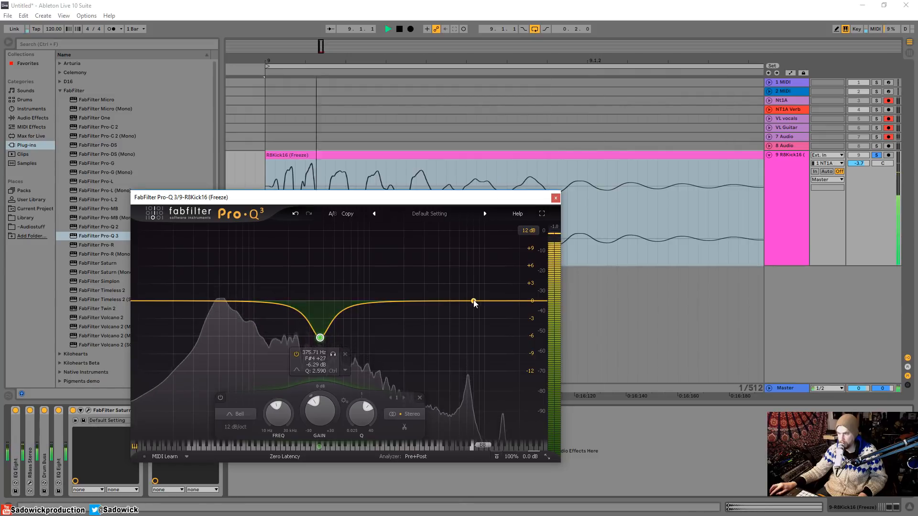
pyautogui.moveTo(320, 337); pyautogui.dragTo(278, 341)
pyautogui.press('space')
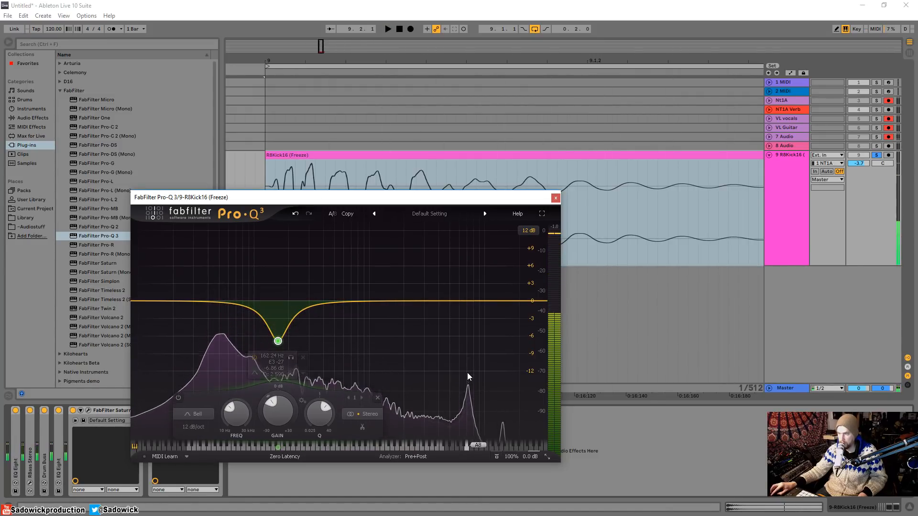
# Create a narrow second bell cut of -12.33 dB at about 7238 Hz with a Q of 7.135 while auditioning the kick
pyautogui.moveTo(468, 301); pyautogui.dragTo(468, 373)
pyautogui.scroll(3, 470, 362)
pyautogui.press('space')
pyautogui.scroll(2, 468, 373)
pyautogui.press('space')
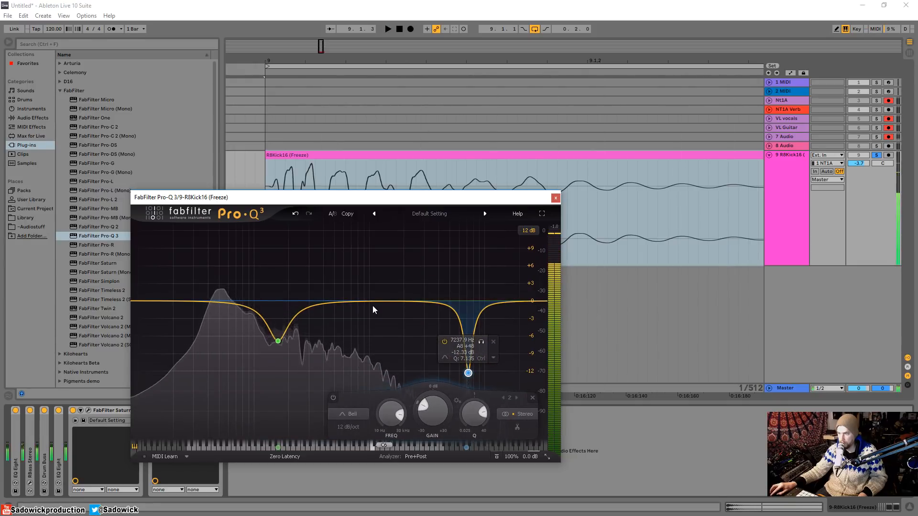
# Create a third bell band boosting about 1004 Hz by 8.16 dB while auditioning the kick
pyautogui.press('space')
pyautogui.moveTo(374, 310); pyautogui.dragTo(361, 262)
pyautogui.press('space')
pyautogui.press('space')
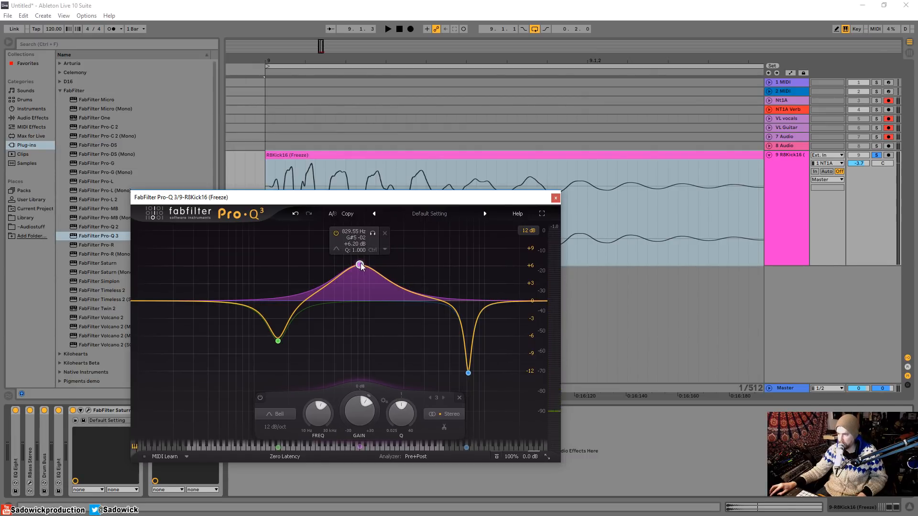
pyautogui.press('space')
pyautogui.moveTo(361, 267)
pyautogui.mouseDown()
pyautogui.moveTo(362, 248)
pyautogui.moveTo(375, 267)
pyautogui.moveTo(369, 245)
pyautogui.moveTo(369, 254)
pyautogui.mouseUp()
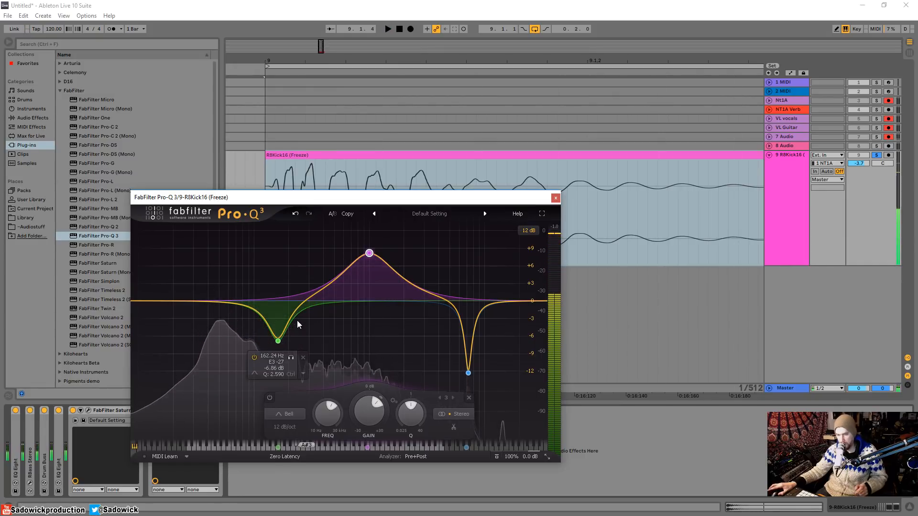
# Narrow the low bell cut to a Q of 5.870 and move it to about 208 Hz at -11.35 dB
pyautogui.click(278, 340)
pyautogui.scroll(1, 278, 341)
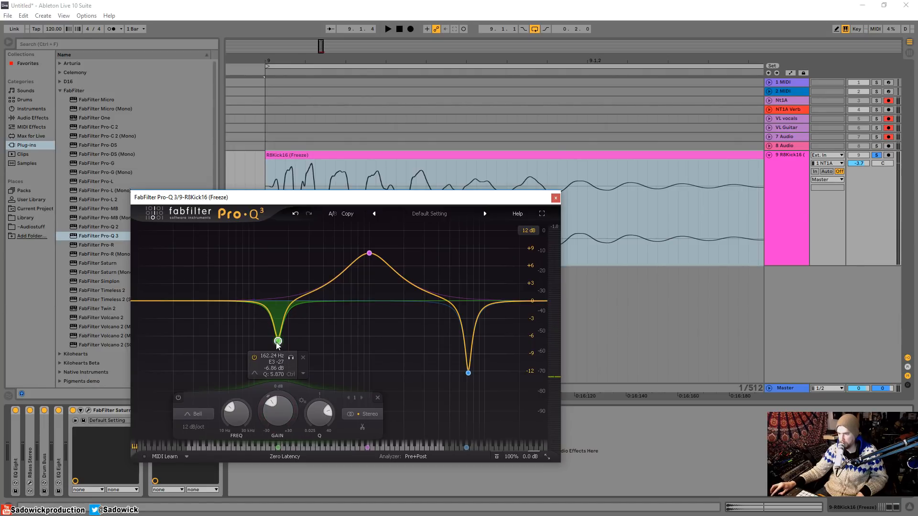
pyautogui.moveTo(278, 341); pyautogui.dragTo(290, 367)
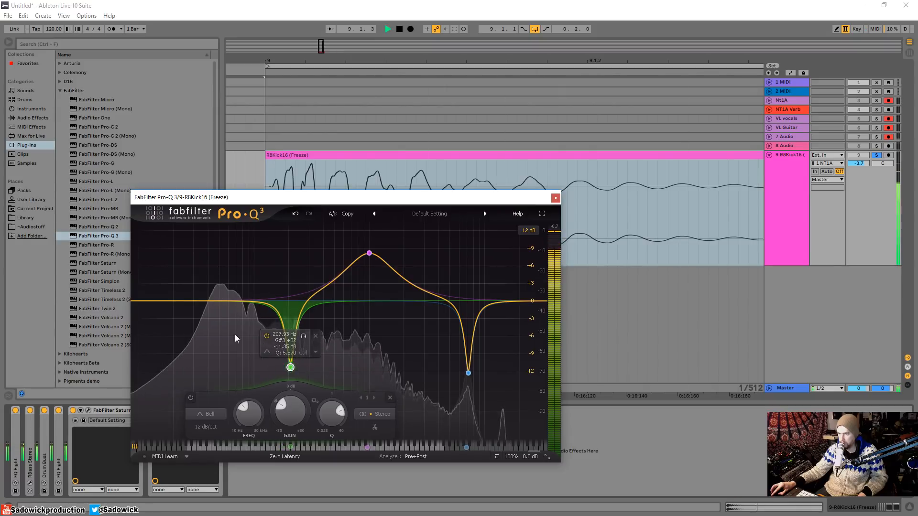
# Add a brickwall low-cut band at 33.6 Hz and audition the kick
pyautogui.click(147, 301)
pyautogui.moveTo(148, 301); pyautogui.dragTo(200, 302)
pyautogui.press('space')
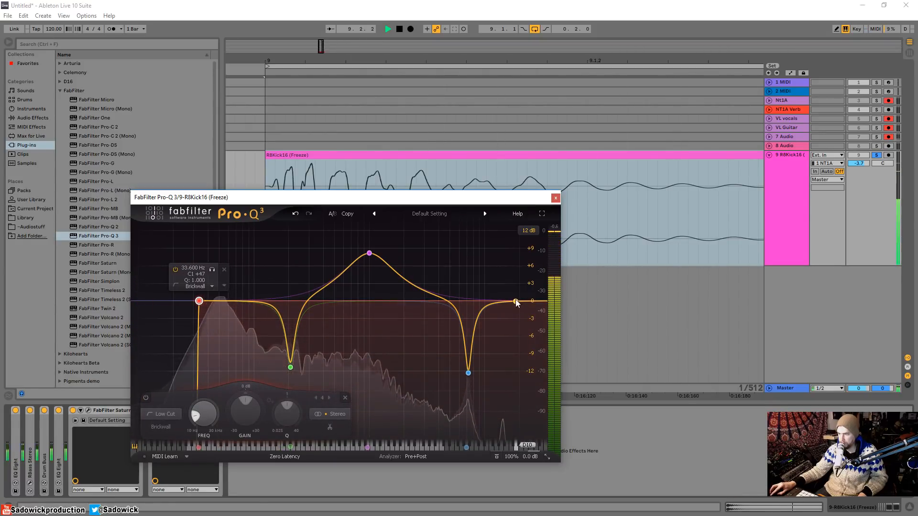
pyautogui.press('space')
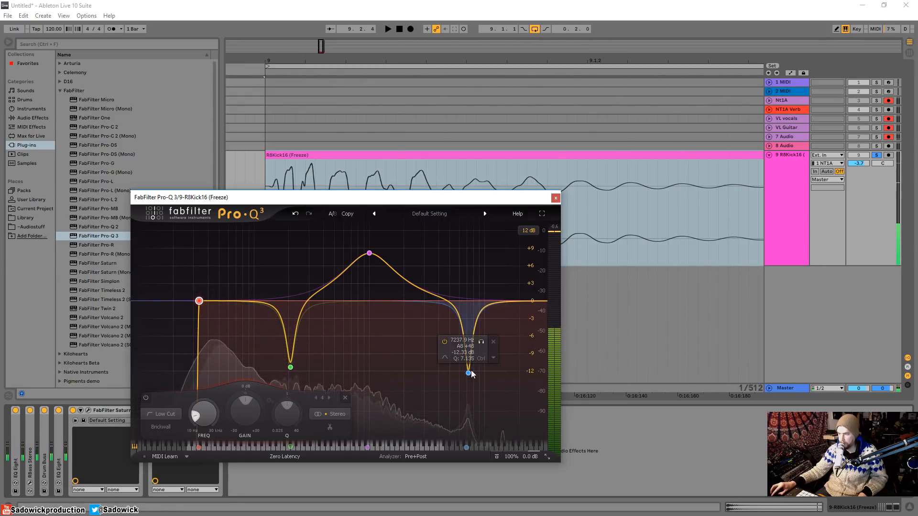
# Deepen the high bell cut to -30 dB at about 7377 Hz during playback, and close the Pro-Q 3 window
pyautogui.press('space')
pyautogui.moveTo(468, 373)
pyautogui.mouseDown()
pyautogui.moveTo(543, 368)
pyautogui.moveTo(504, 365)
pyautogui.moveTo(508, 373)
pyautogui.moveTo(513, 344)
pyautogui.moveTo(510, 371)
pyautogui.moveTo(331, 371)
pyautogui.moveTo(469, 371)
pyautogui.mouseUp()
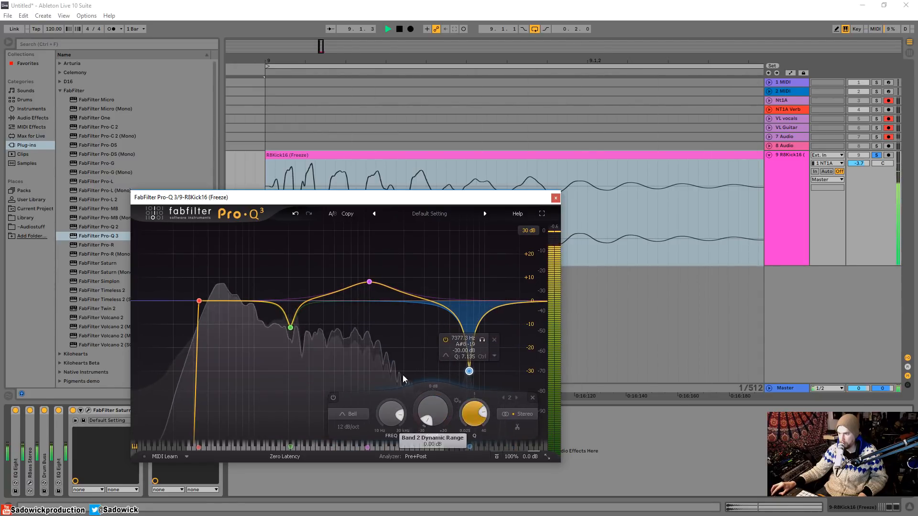
pyautogui.press('space')
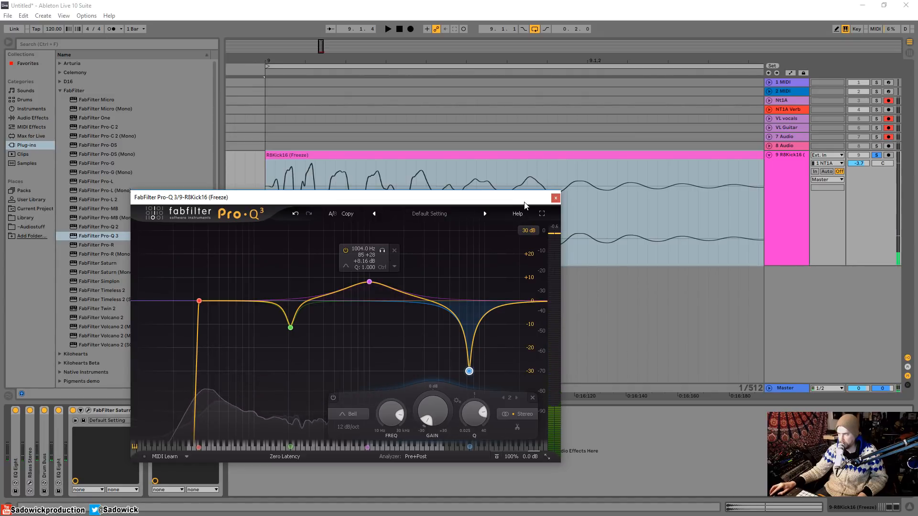
pyautogui.click(555, 198)
# Place the original R8Kick16.wav from the library's Roland R-8 folder on a new track below the processed kick, solo it and play it
pyautogui.click(27, 218)
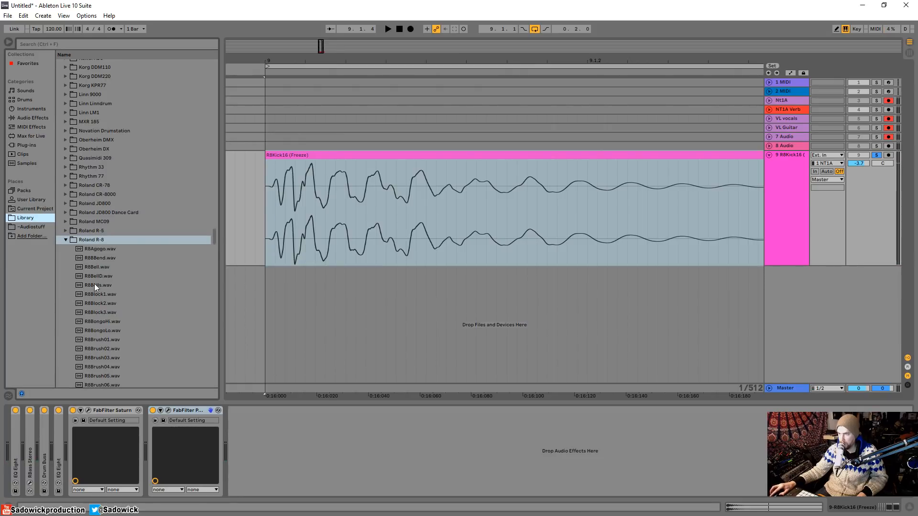
pyautogui.scroll(-15, 94, 283)
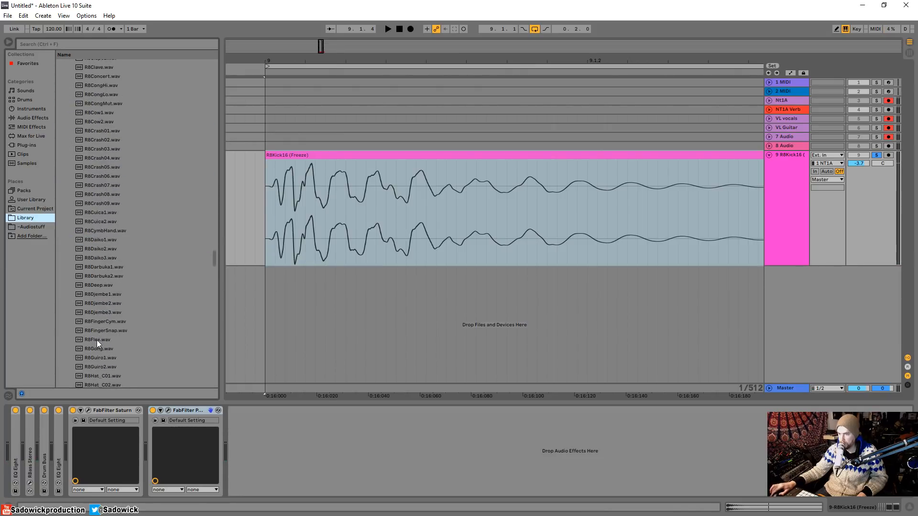
pyautogui.scroll(-6, 104, 327)
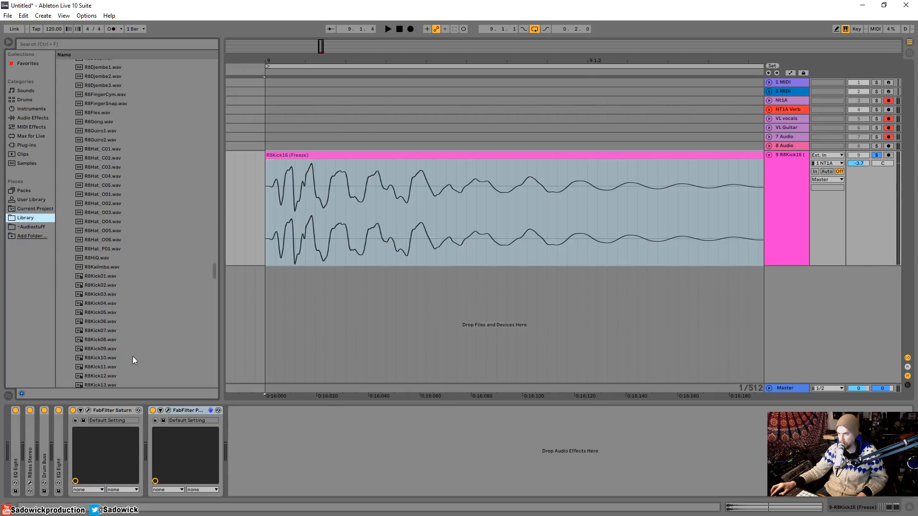
pyautogui.scroll(-2, 133, 356)
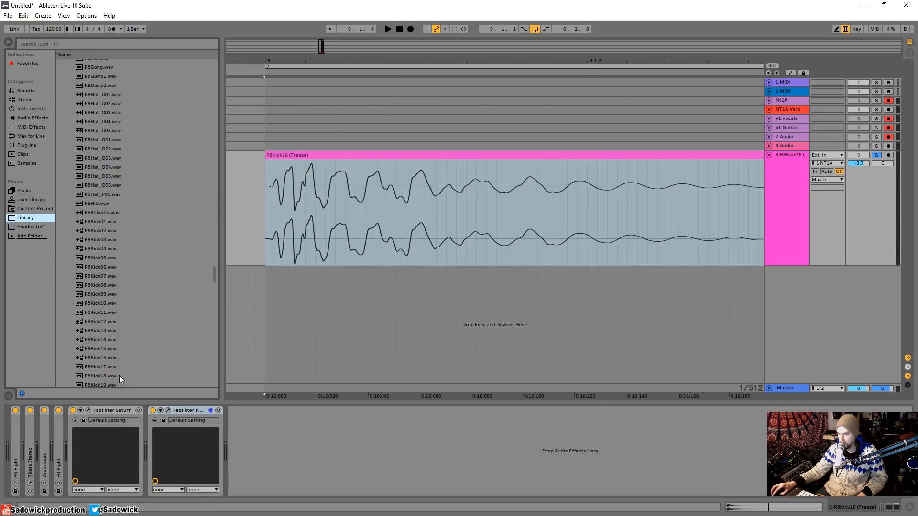
pyautogui.click(105, 357)
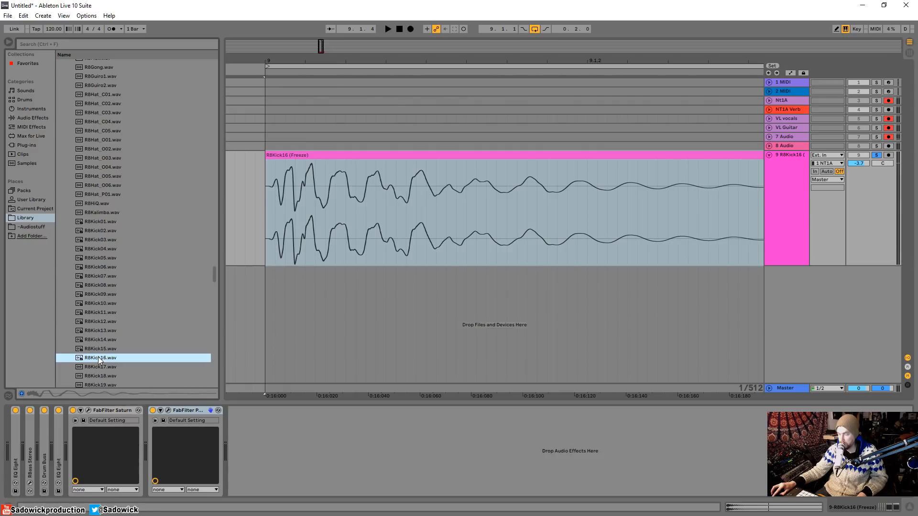
pyautogui.moveTo(99, 357); pyautogui.dragTo(271, 296)
pyautogui.moveTo(357, 292); pyautogui.dragTo(357, 292)
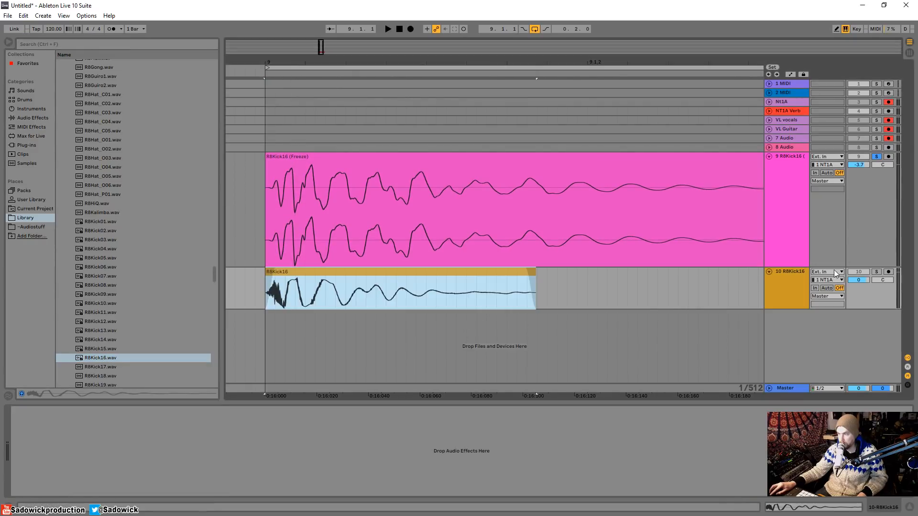
pyautogui.press('space')
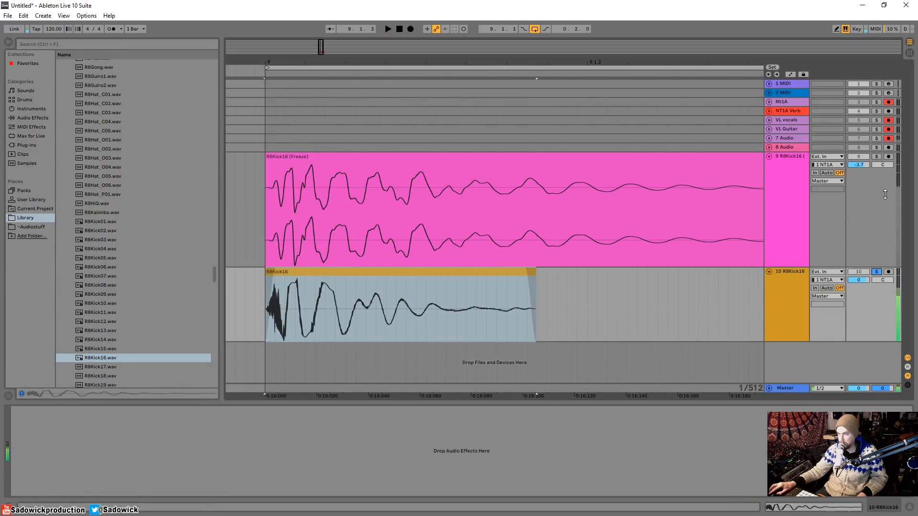